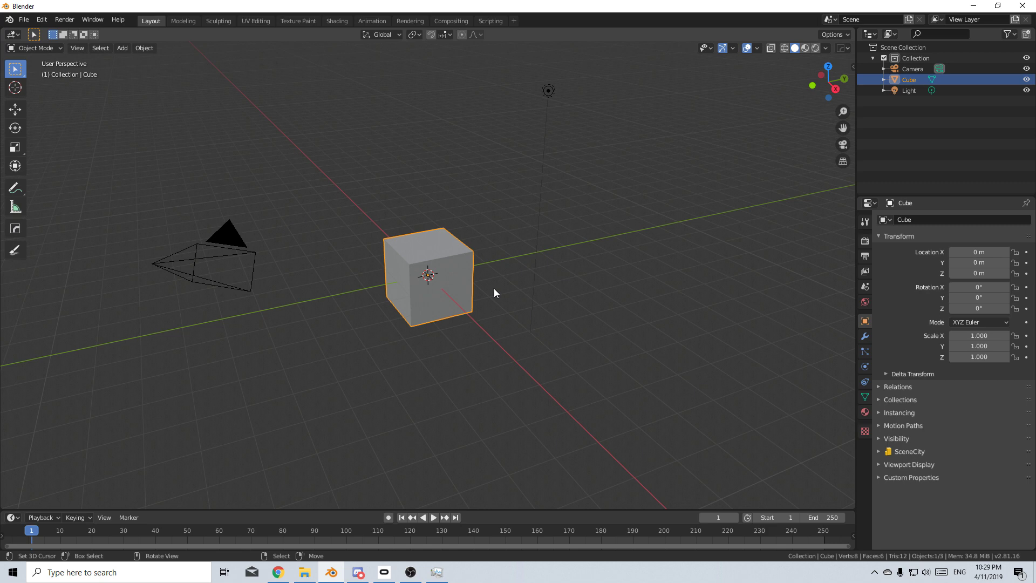
# Delete the default cube and add a Landscape mesh at the scene origin.
pyautogui.press('Delete')
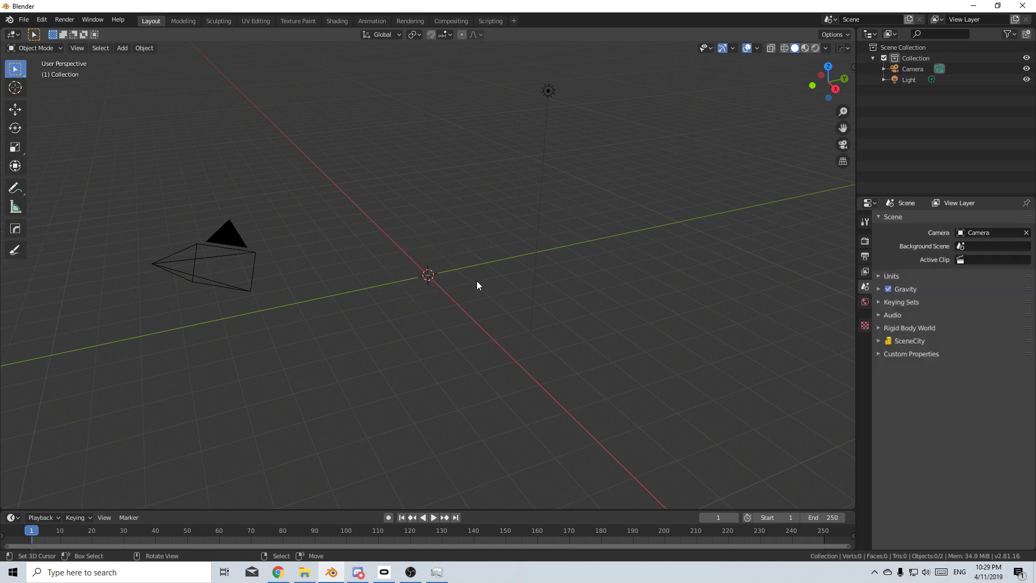
pyautogui.hotkey('shift', 'a')
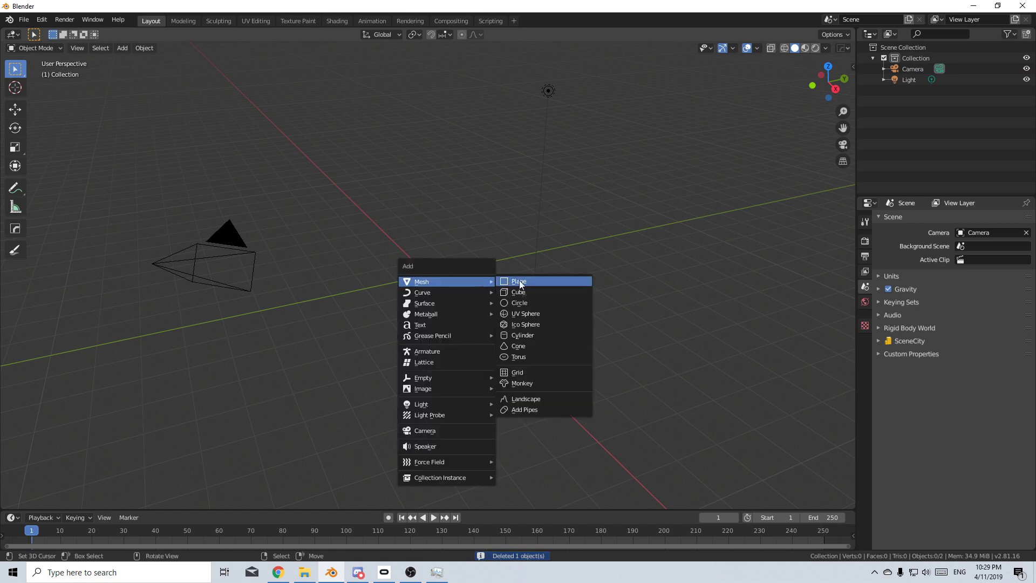
pyautogui.click(542, 398)
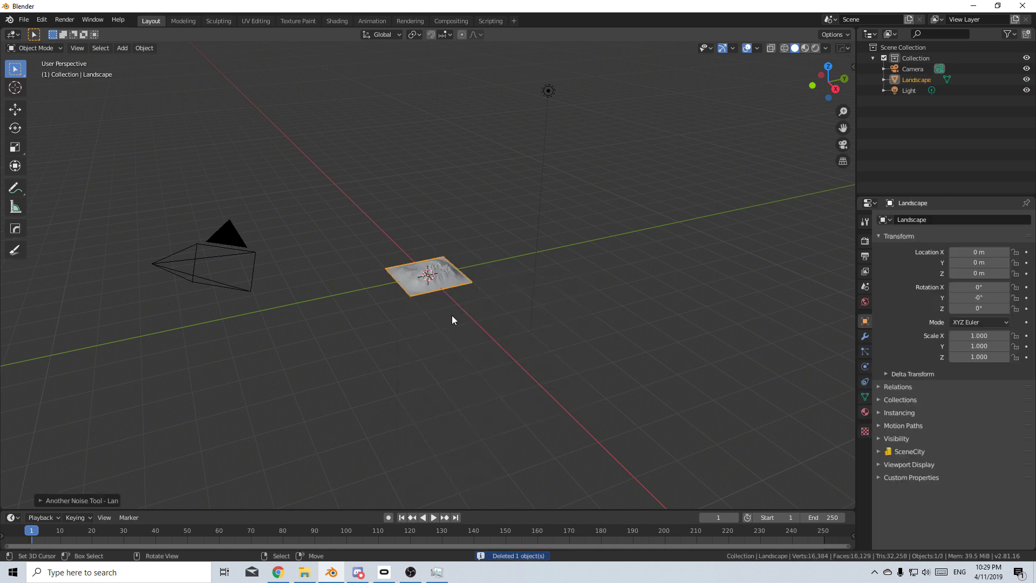
# Apply the Canyon operator preset to the landscape.
pyautogui.click(93, 499)
pyautogui.click(99, 78)
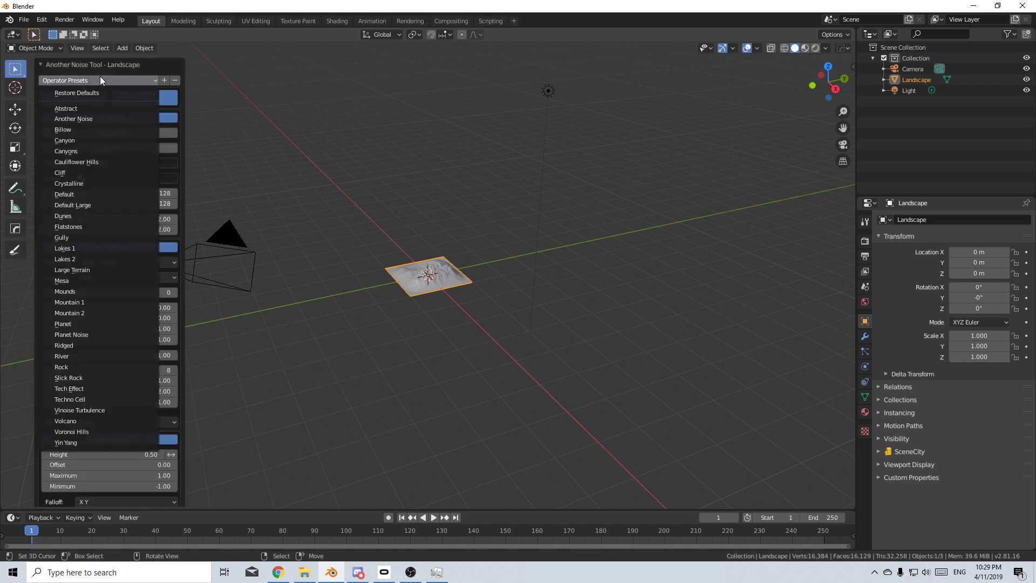
pyautogui.click(106, 141)
pyautogui.scroll(4, 442, 292)
pyautogui.moveTo(443, 293); pyautogui.dragTo(514, 274, button='middle')
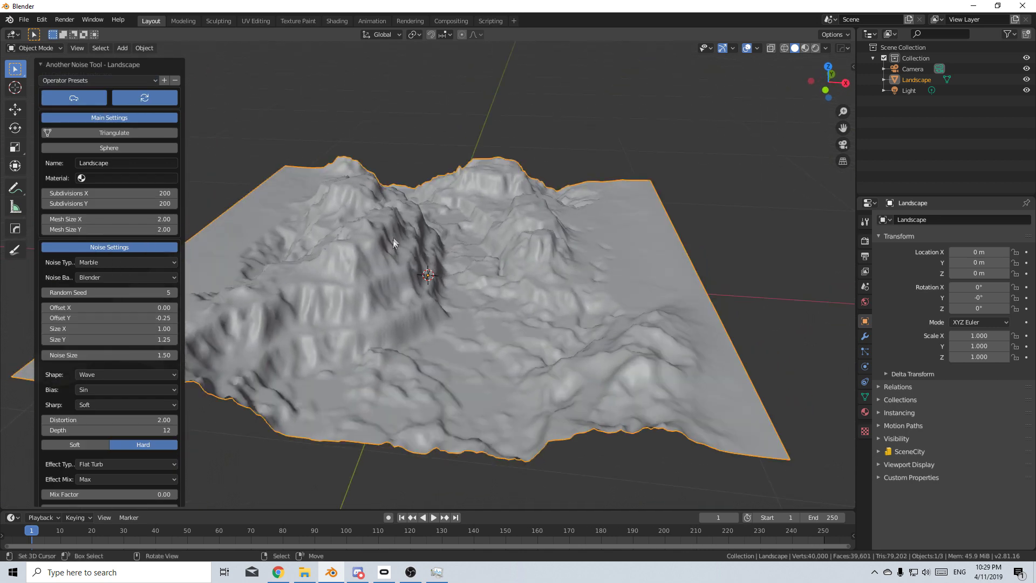
# Set the landscape's X and Y subdivisions to 500.
pyautogui.doubleClick(149, 193)
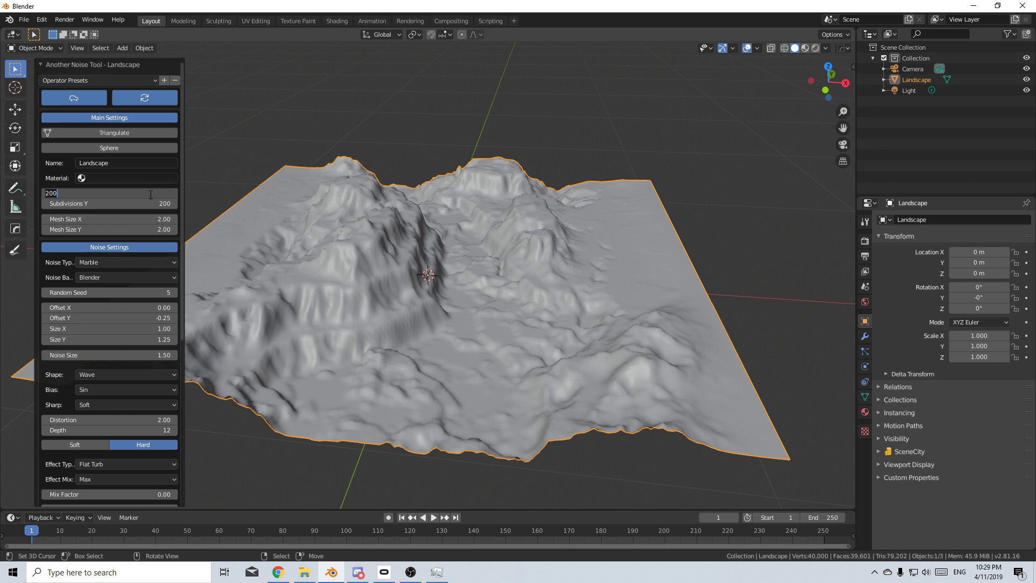
pyautogui.write('5')
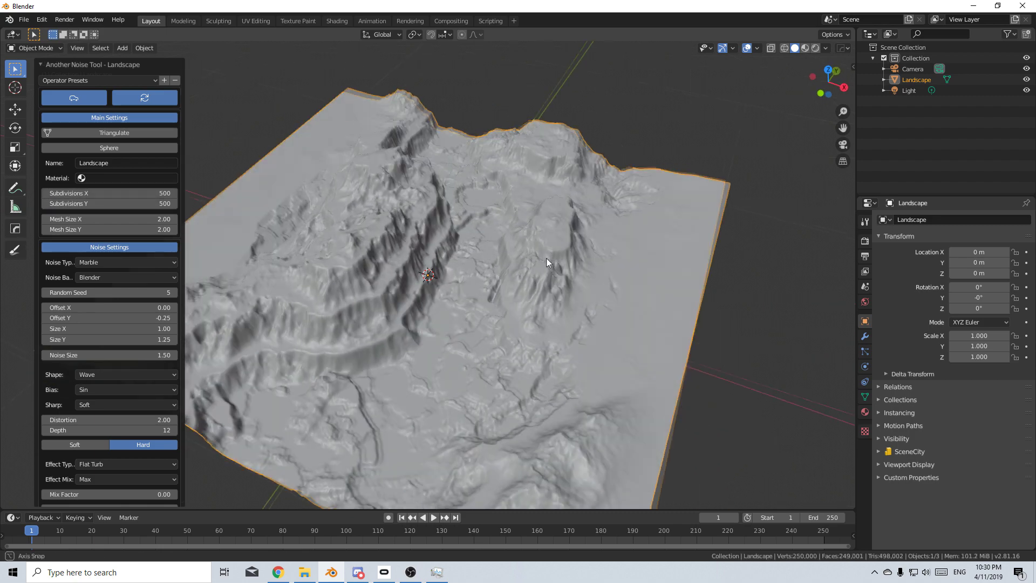
pyautogui.moveTo(546, 258); pyautogui.dragTo(517, 263, button='middle')
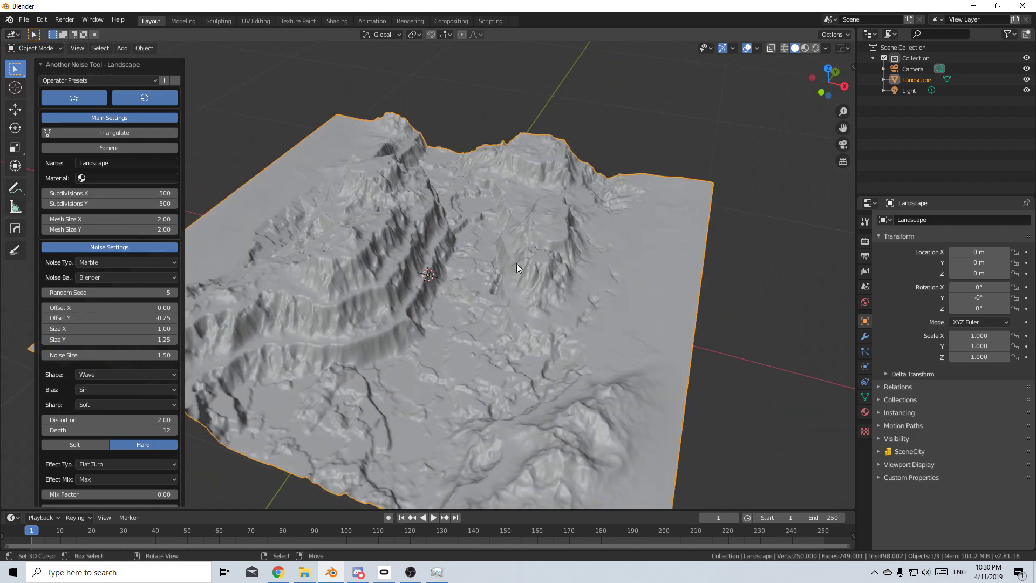
# Choose the Ground03 material from the Terrain category of the Extreme PBR library.
pyautogui.press('n')
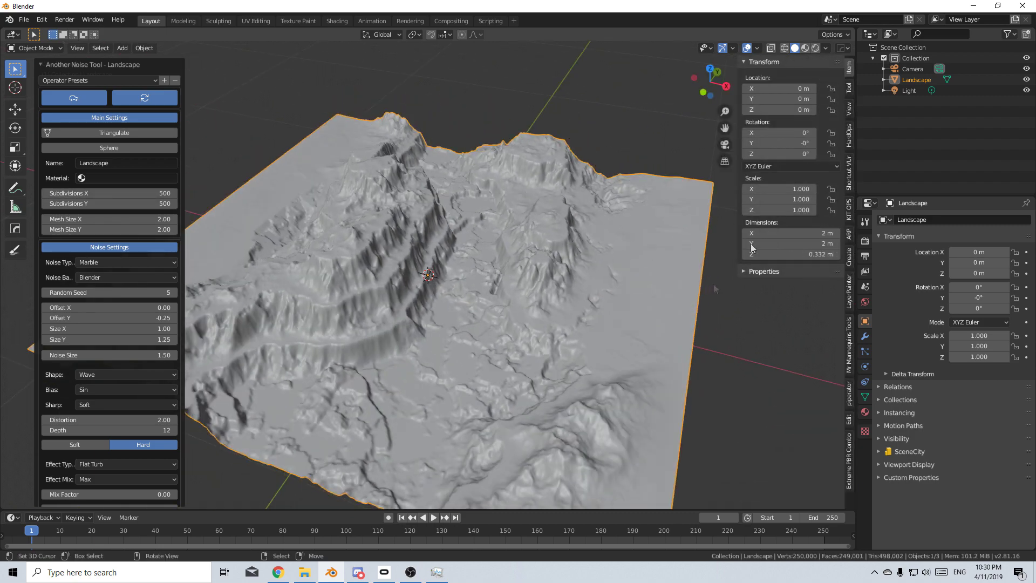
pyautogui.click(851, 475)
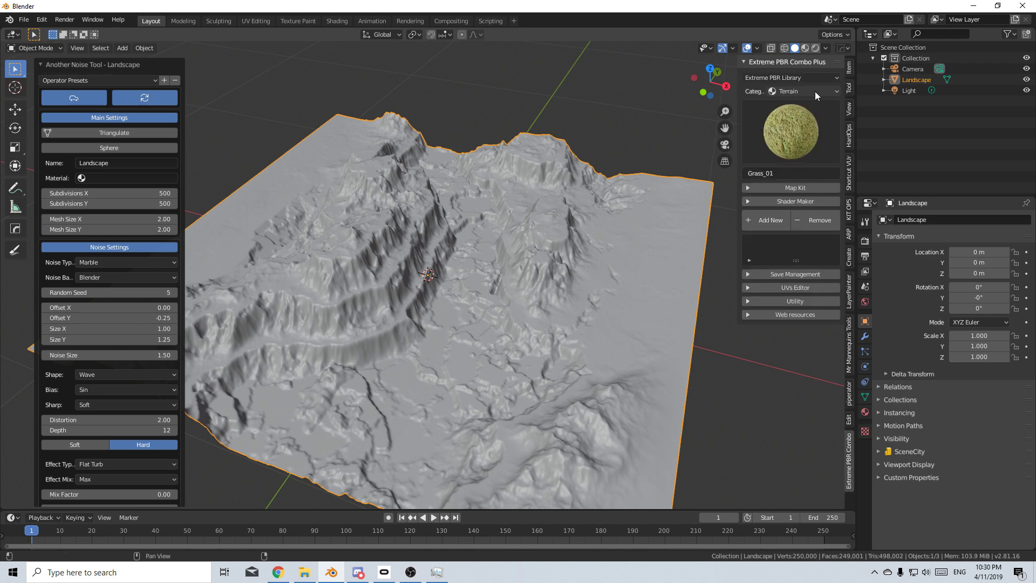
pyautogui.click(807, 119)
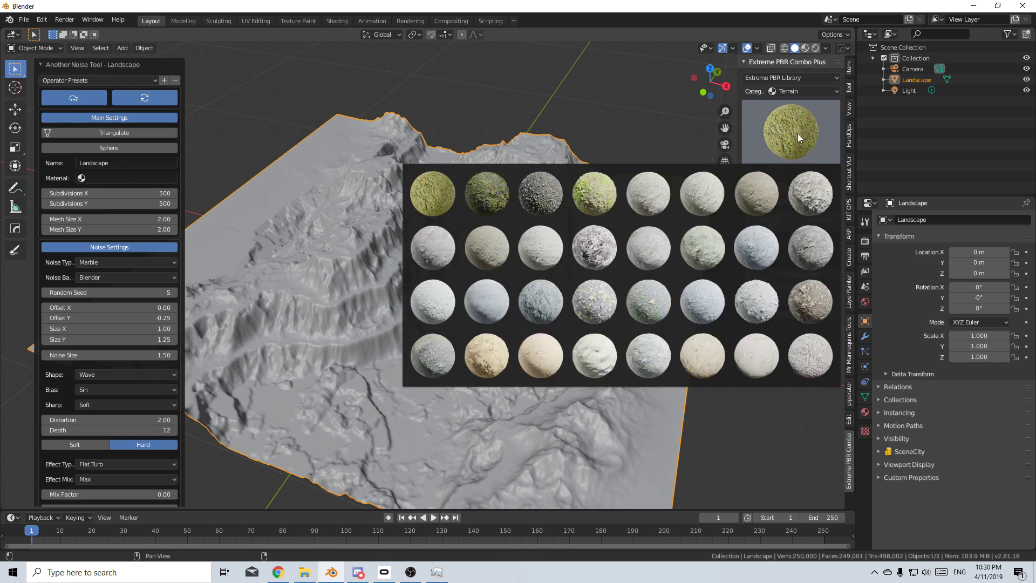
pyautogui.click(611, 197)
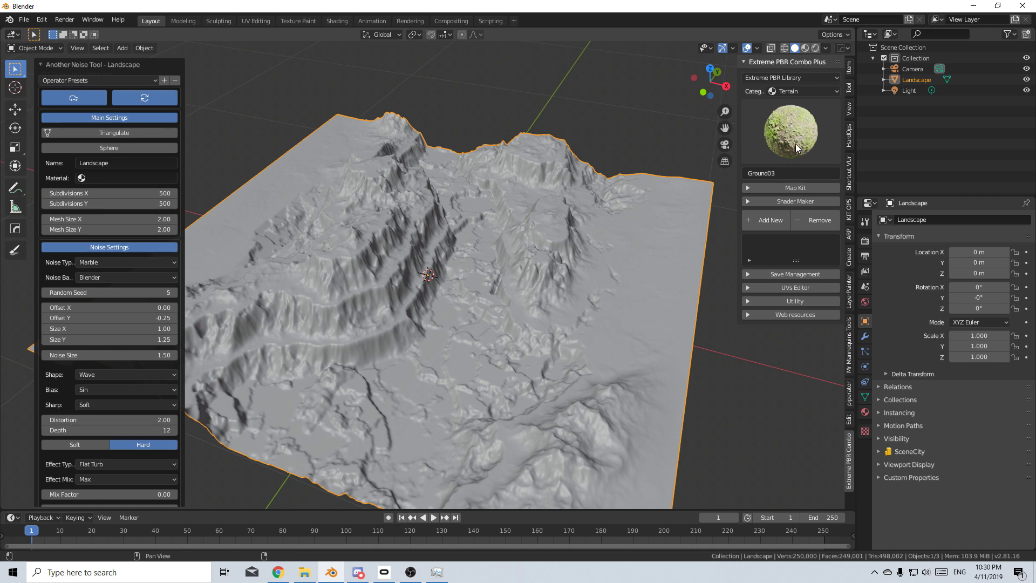
# Enable the Specular, Normal and Metal maps in the map kit and add Ground03 to the landscape.
pyautogui.click(761, 187)
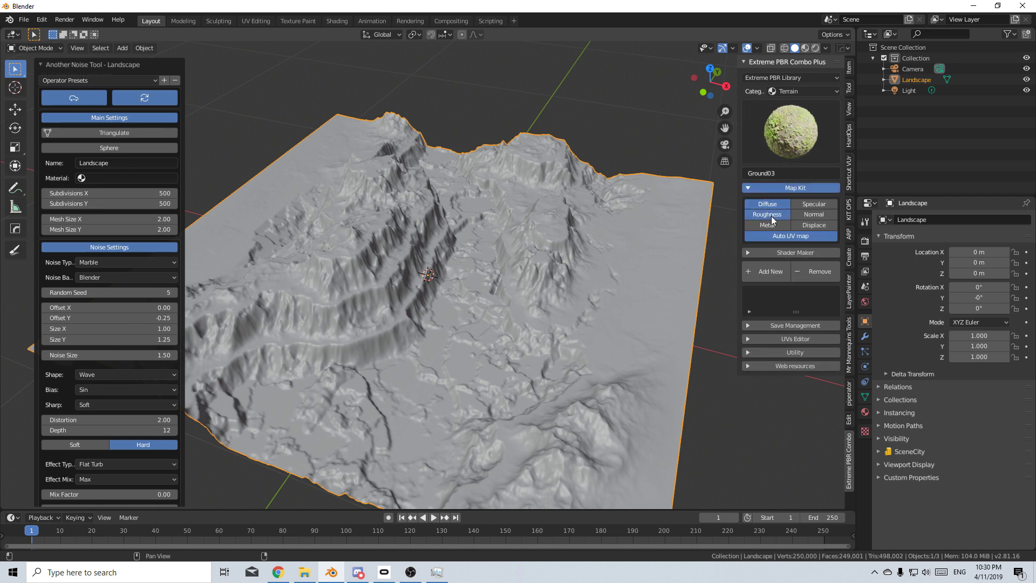
pyautogui.moveTo(823, 220); pyautogui.dragTo(813, 204)
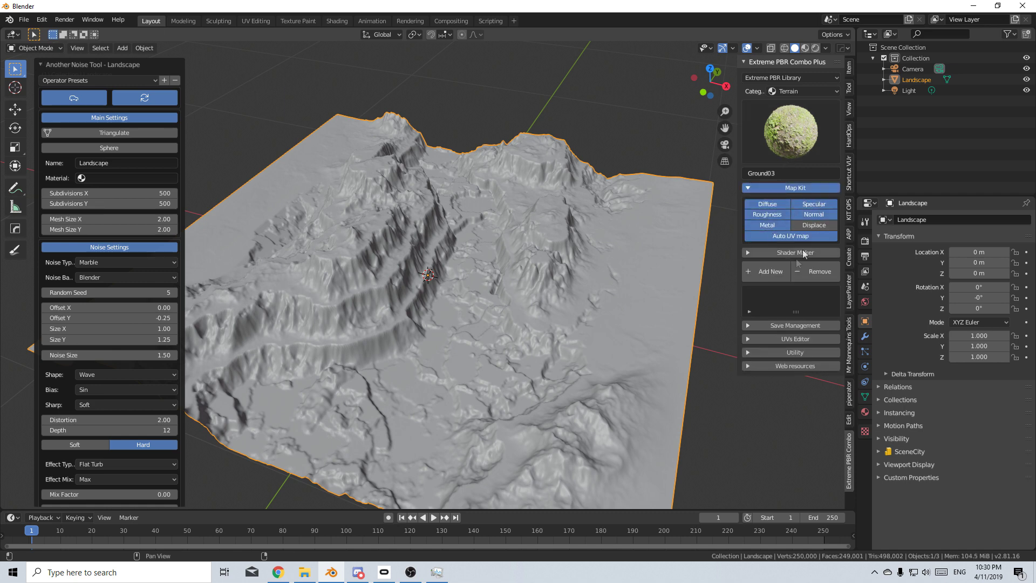
pyautogui.click(769, 271)
# Choose Rock_07 from the Rock category of the PBR library and add it as the landscape's second material.
pyautogui.click(791, 134)
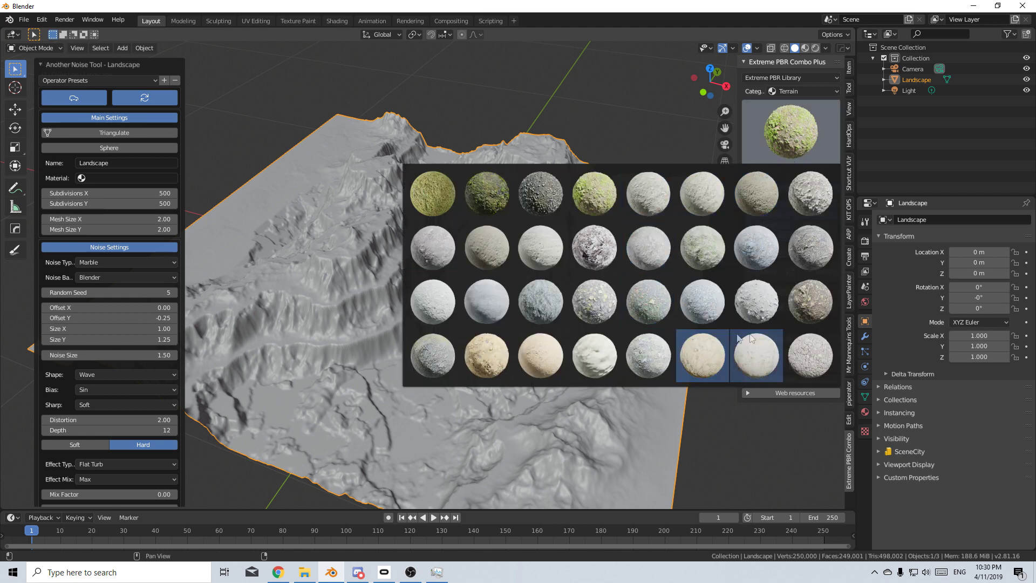
pyautogui.click(803, 90)
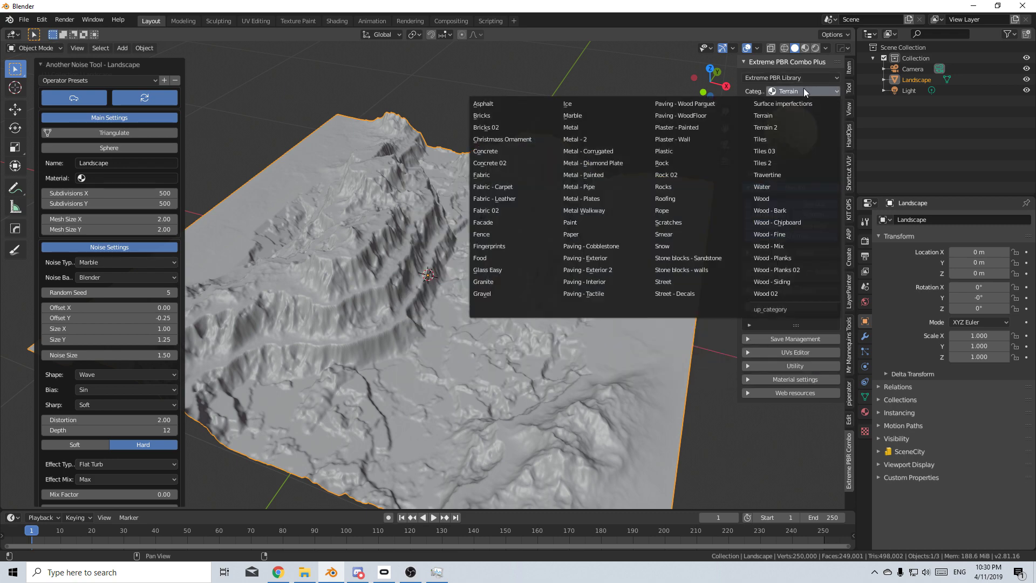
pyautogui.click(701, 175)
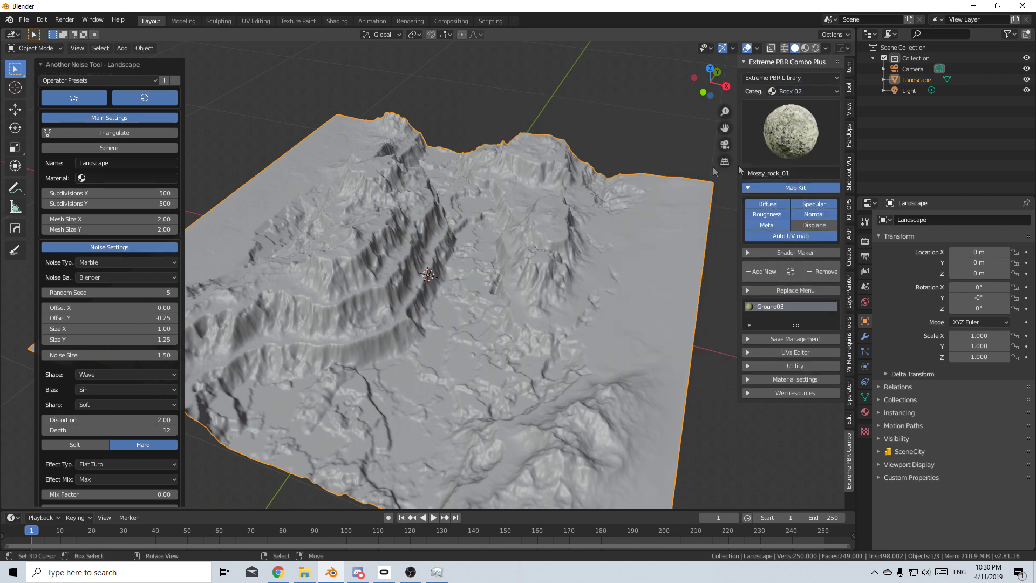
pyautogui.click(787, 142)
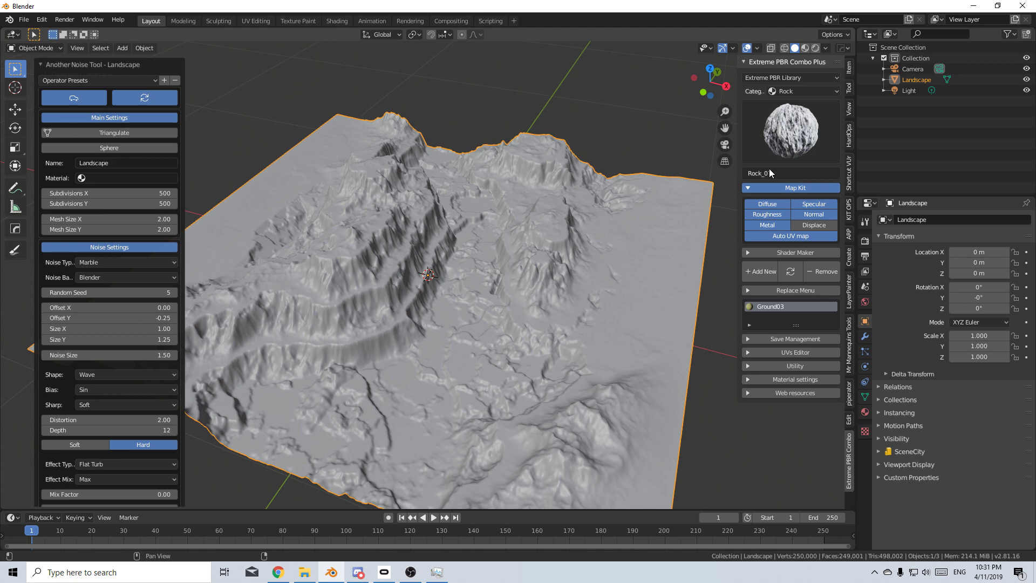
pyautogui.click(760, 271)
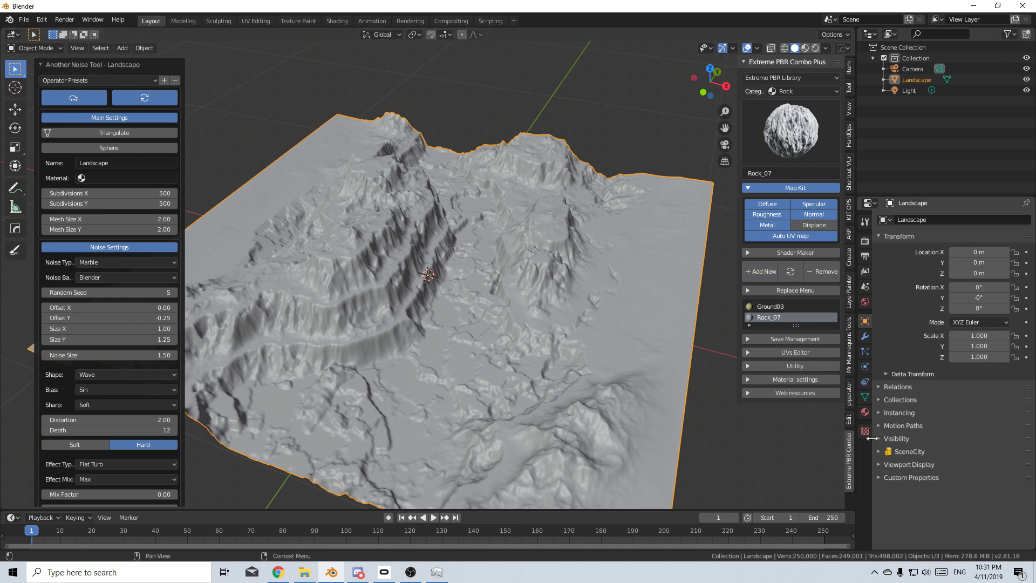
# Add a third material slot to the landscape and create a new material in it named Terrain.
pyautogui.click(865, 411)
pyautogui.click(1026, 220)
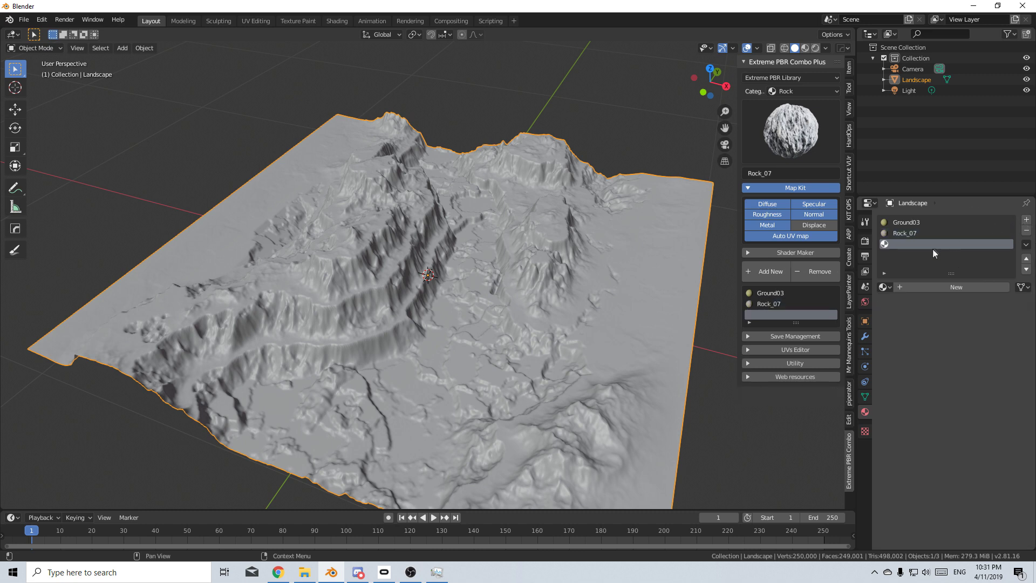
pyautogui.click(927, 289)
pyautogui.click(924, 290)
pyautogui.write('Te')
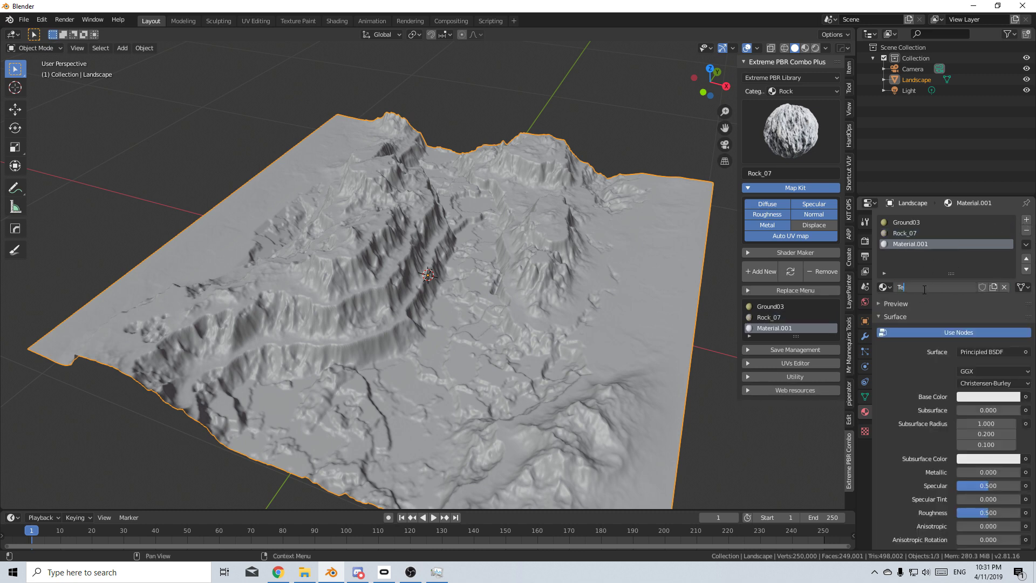
pyautogui.write('rrain')
pyautogui.press('Return')
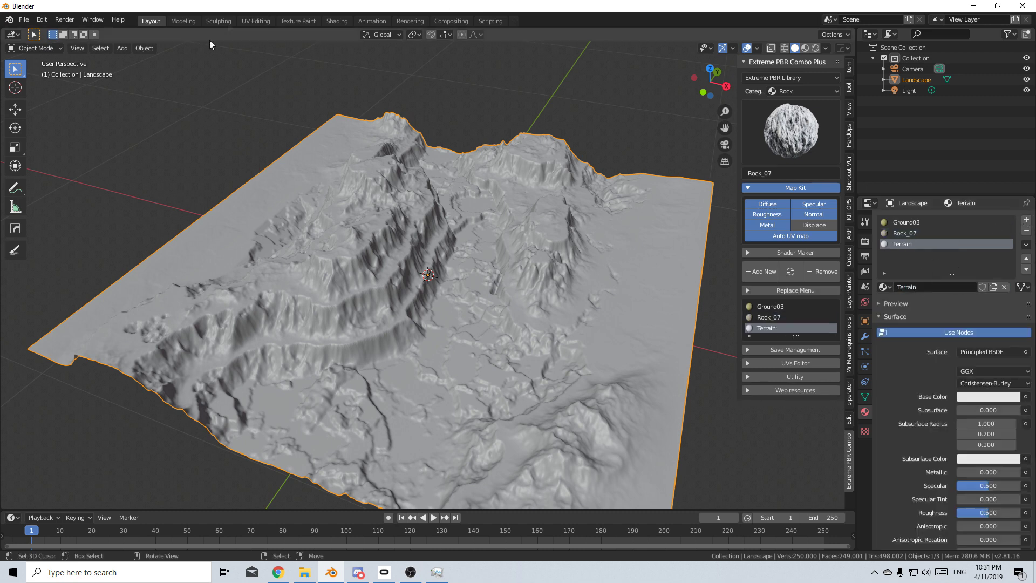
# Split the viewport into two stacked areas and turn the upper one into a Shader Editor.
pyautogui.moveTo(4, 29); pyautogui.dragTo(16, 275)
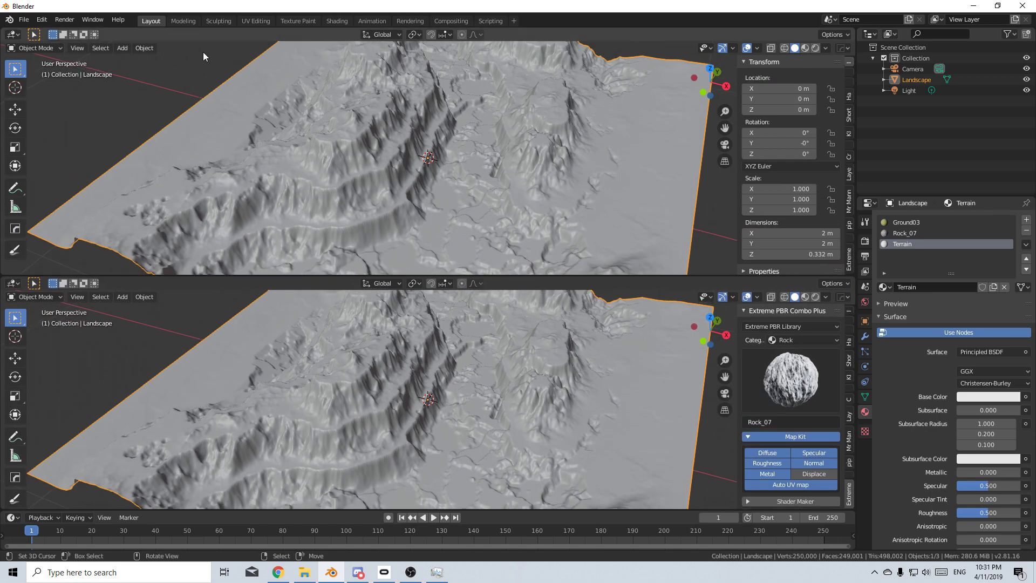
pyautogui.click(13, 34)
pyautogui.click(56, 146)
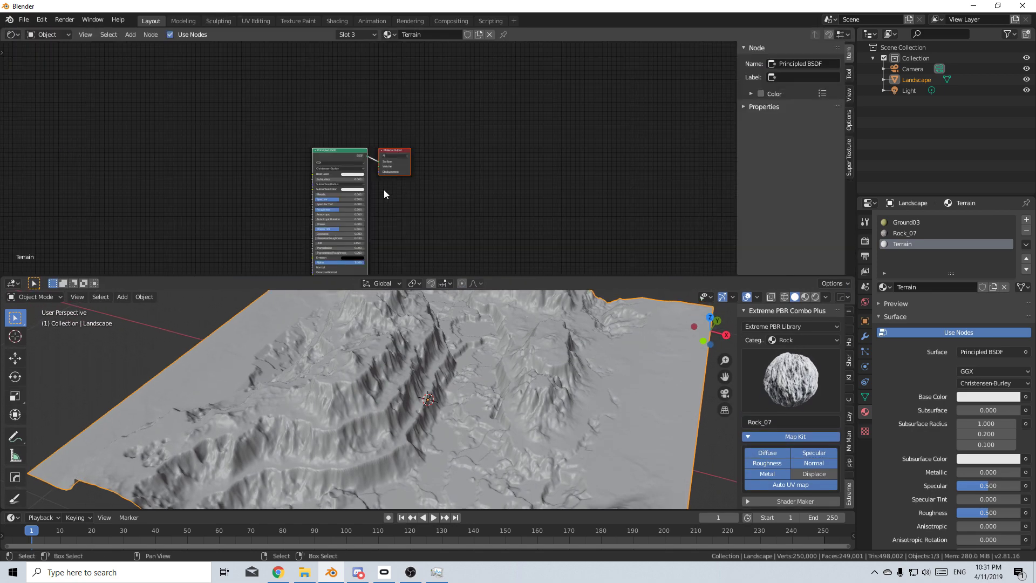
# Delete the Principled BSDF node from the Terrain material, keeping only the Material Output.
pyautogui.scroll(3, 383, 189)
pyautogui.press('x')
pyautogui.moveTo(432, 152); pyautogui.dragTo(534, 172)
# Copy all nodes of the Ground03 material except its Material Output.
pyautogui.click(906, 223)
pyautogui.scroll(-1, 451, 134)
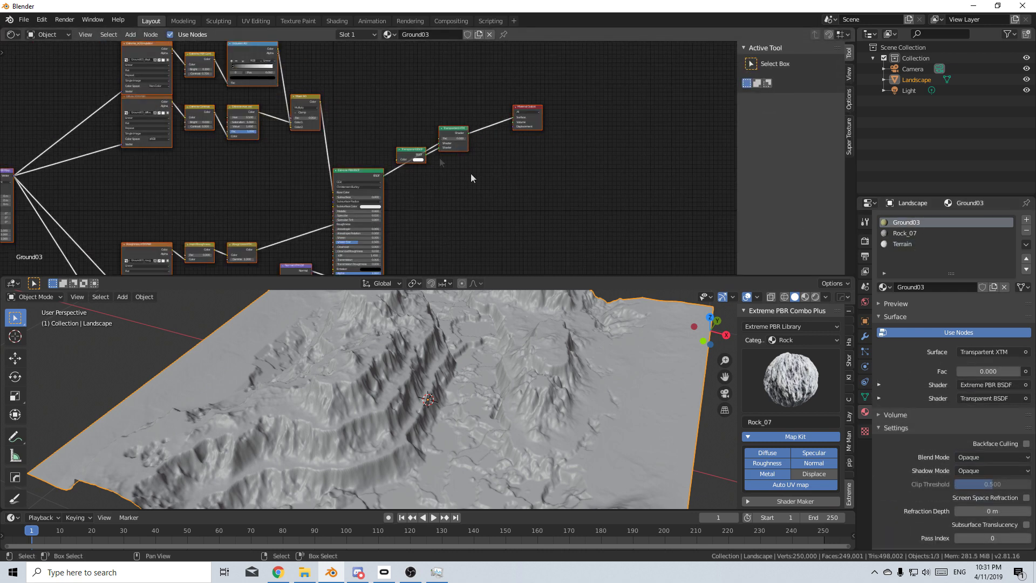
pyautogui.scroll(-2, 450, 134)
pyautogui.scroll(-1, 451, 134)
pyautogui.press('b')
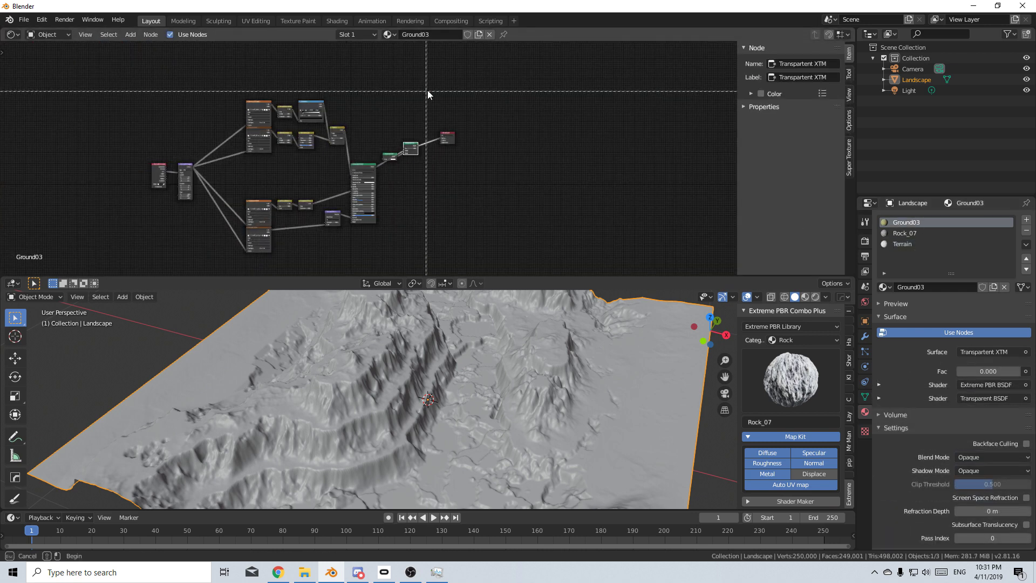
pyautogui.moveTo(428, 92); pyautogui.dragTo(119, 265)
# Paste the Ground03 nodes into the Terrain material below the Material Output, and place their Transparent XTM node beside the output.
pyautogui.click(911, 246)
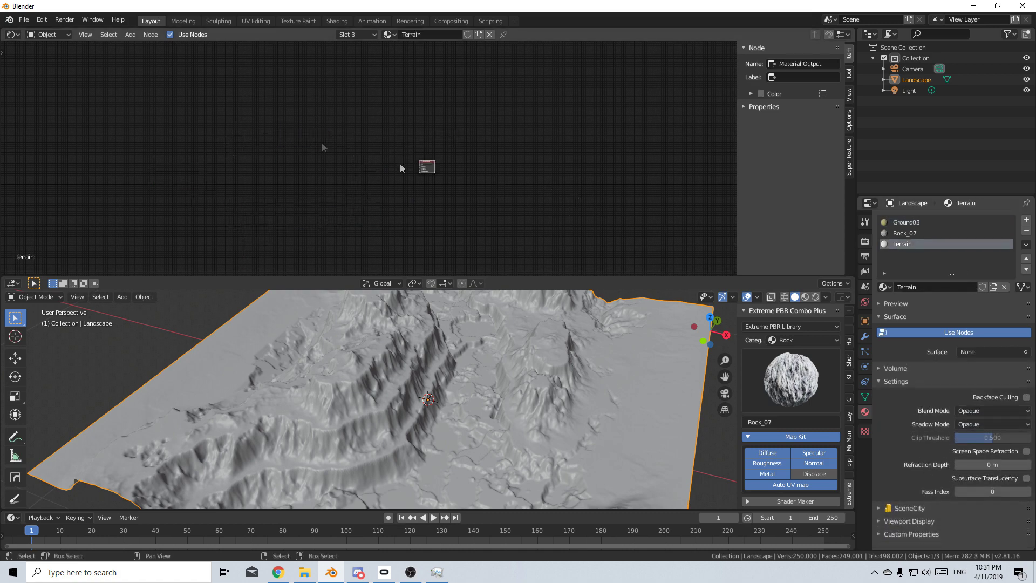
pyautogui.hotkey('ctrl', 'v')
pyautogui.press('g')
pyautogui.click(271, 187)
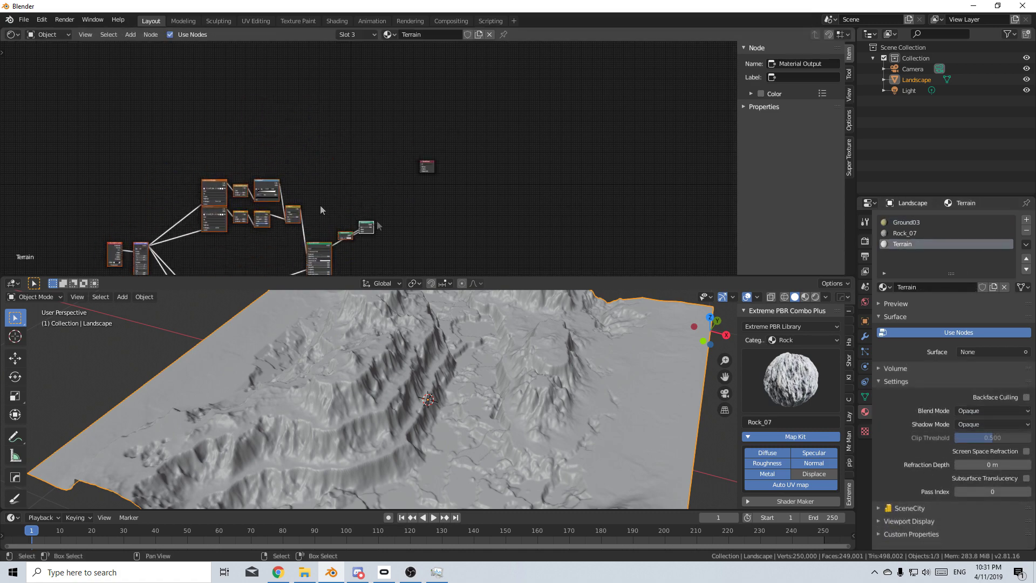
pyautogui.click(378, 218)
pyautogui.moveTo(364, 225); pyautogui.dragTo(376, 176)
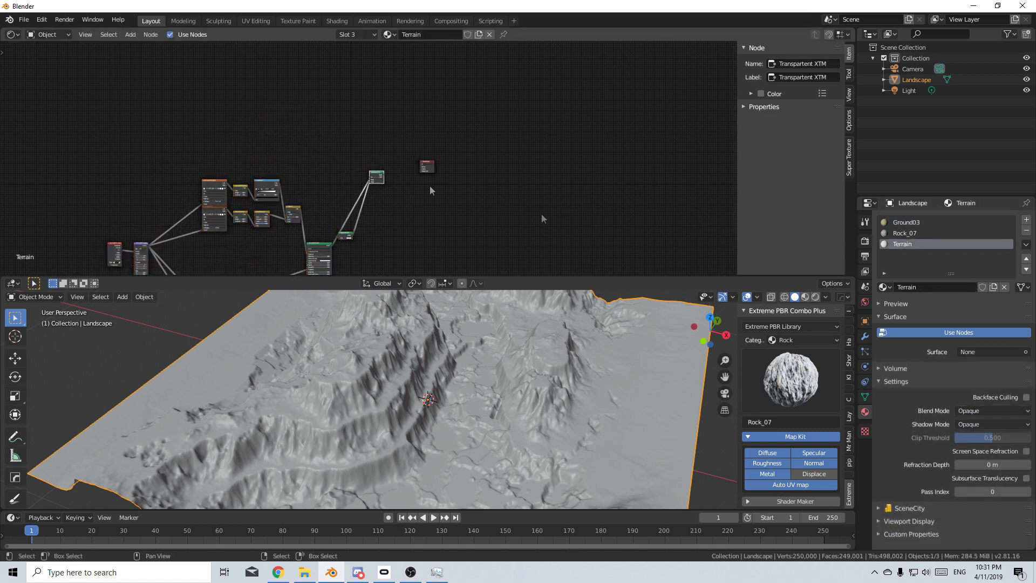
# Copy all nodes of the Rock_07 material except its Material Output.
pyautogui.click(902, 235)
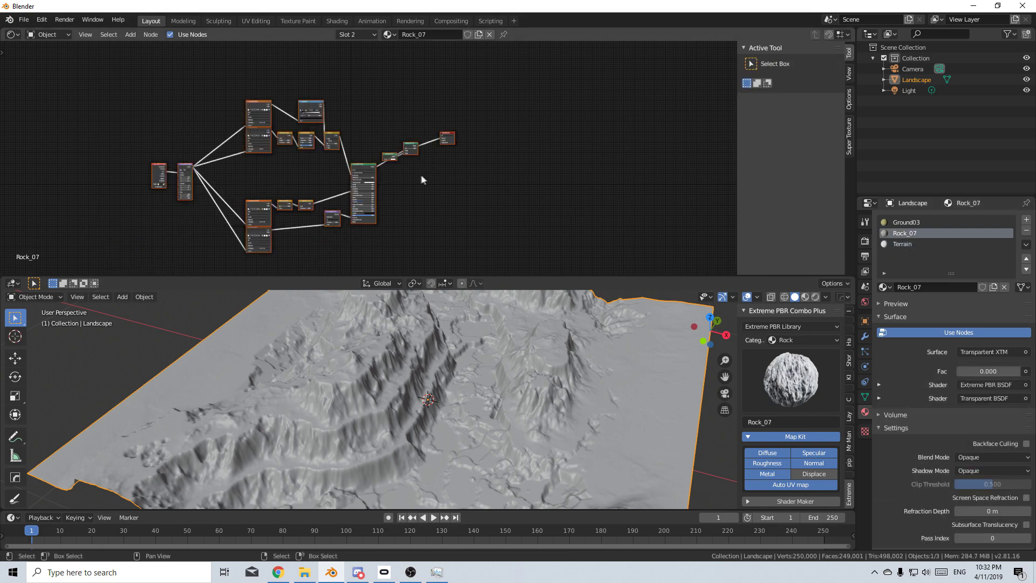
pyautogui.click(415, 147)
pyautogui.press('a')
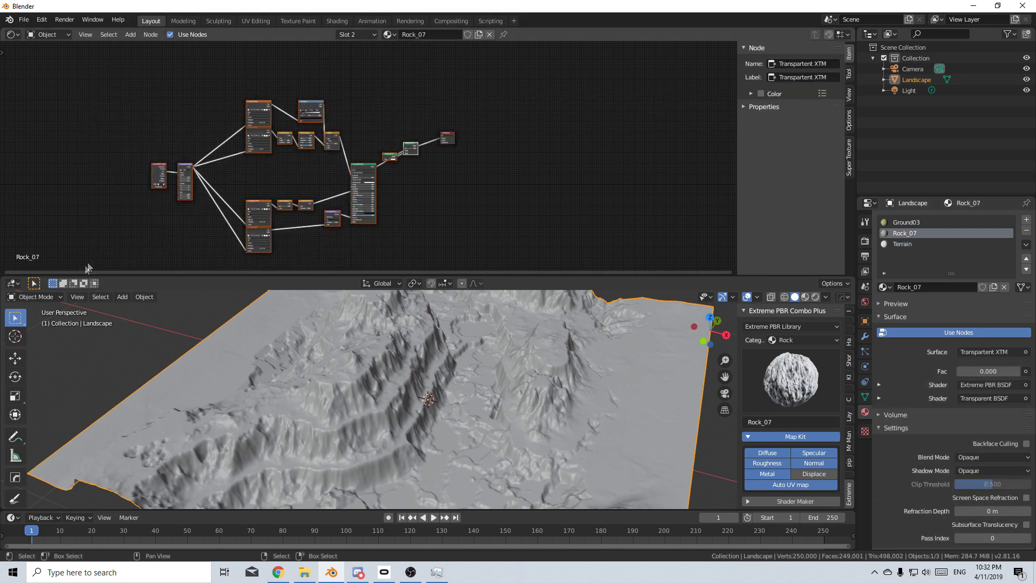
# Paste the Rock_07 nodes into the Terrain material and place them above the Ground03 nodes.
pyautogui.click(909, 245)
pyautogui.hotkey('ctrl', 'v')
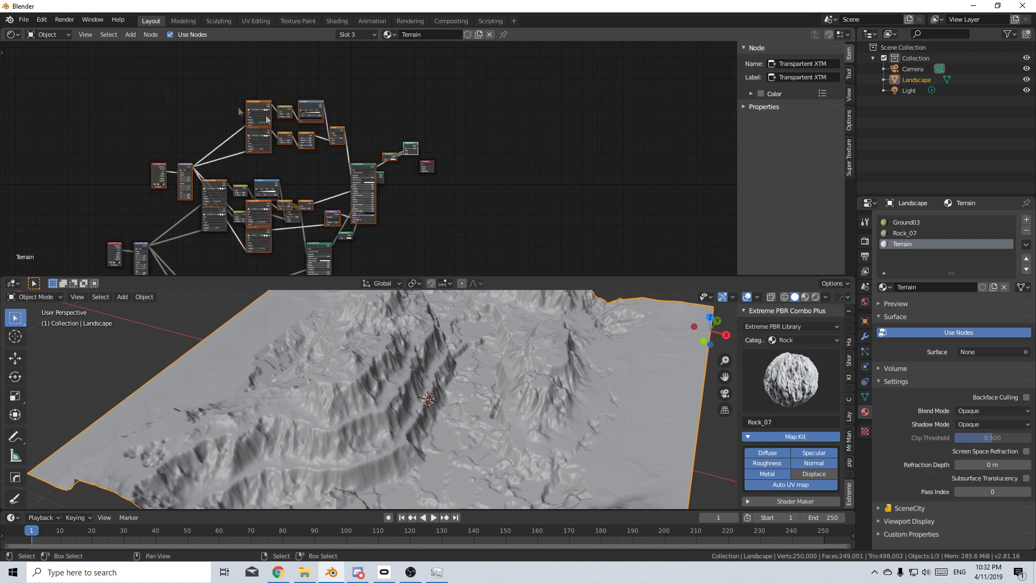
pyautogui.press('g')
pyautogui.click(290, 228)
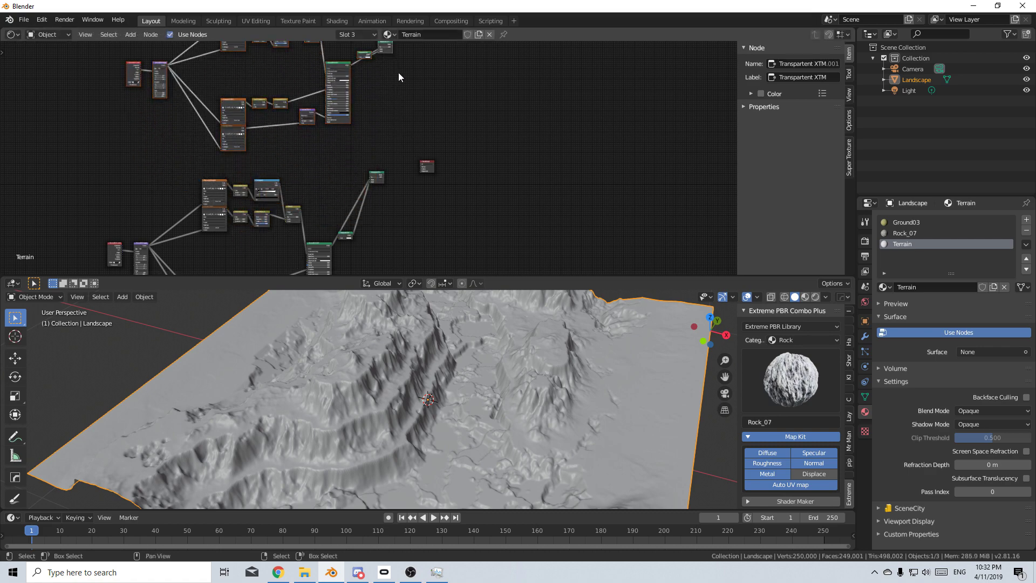
# Move the Rock_07 group's Transparent XTM node down next to the Material Output, above the Ground03 one.
pyautogui.moveTo(397, 91); pyautogui.dragTo(401, 128, button='middle')
pyautogui.moveTo(388, 81); pyautogui.dragTo(394, 190)
pyautogui.click(397, 197)
pyautogui.scroll(3, 416, 229)
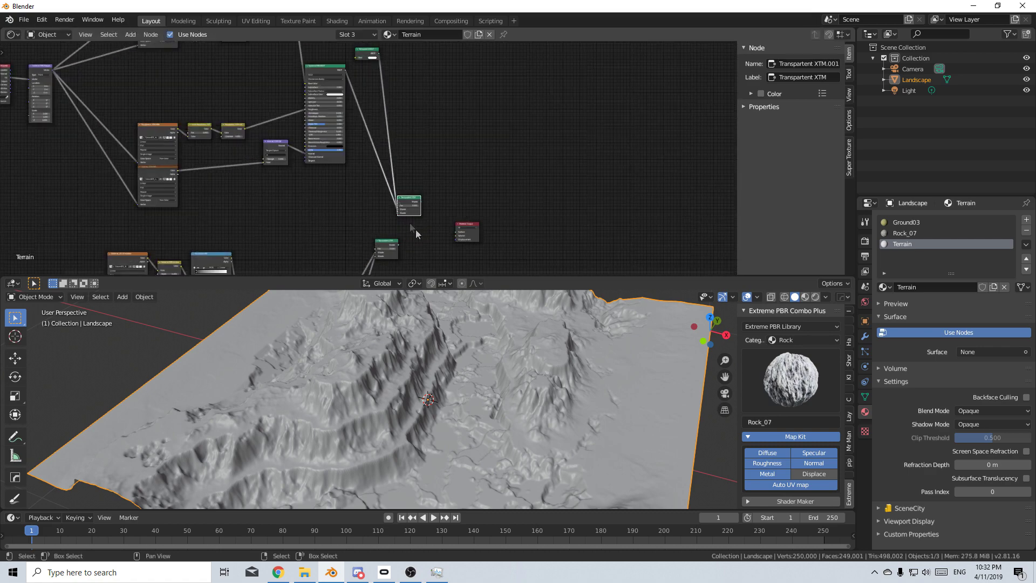
pyautogui.moveTo(461, 212); pyautogui.dragTo(400, 123, button='middle')
pyautogui.scroll(8, 367, 190)
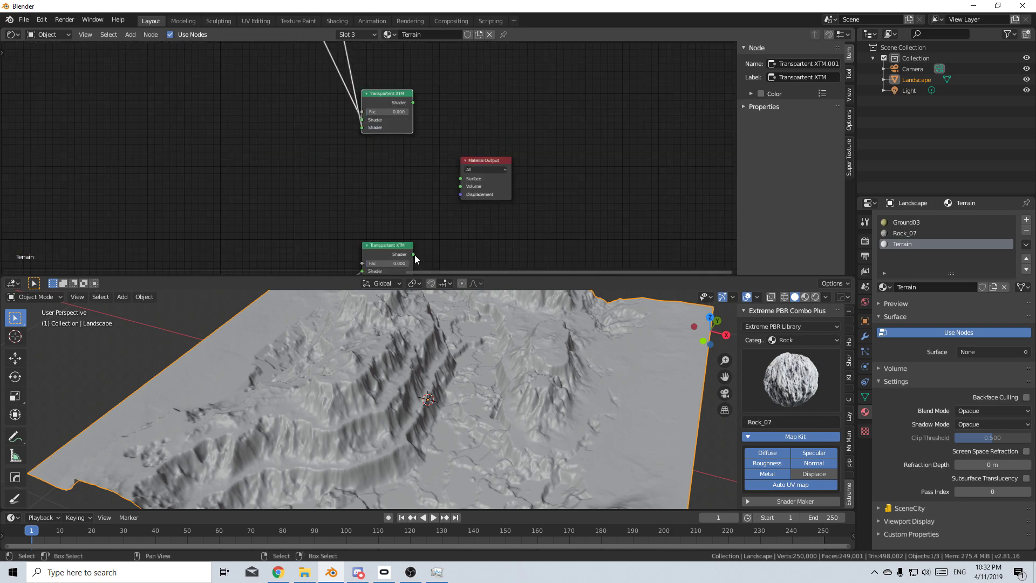
# Connect the Ground03 Transparent XTM output to the Material Output's Surface input and show the landscape in rendered shading.
pyautogui.moveTo(413, 254); pyautogui.dragTo(460, 178)
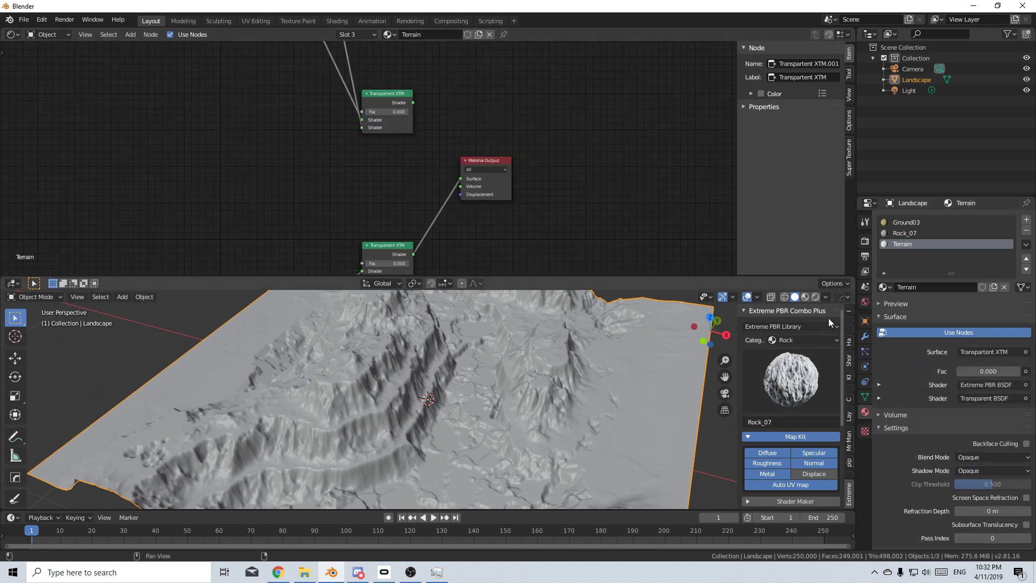
pyautogui.hotkey('shift', 'z')
pyautogui.scroll(8, 407, 426)
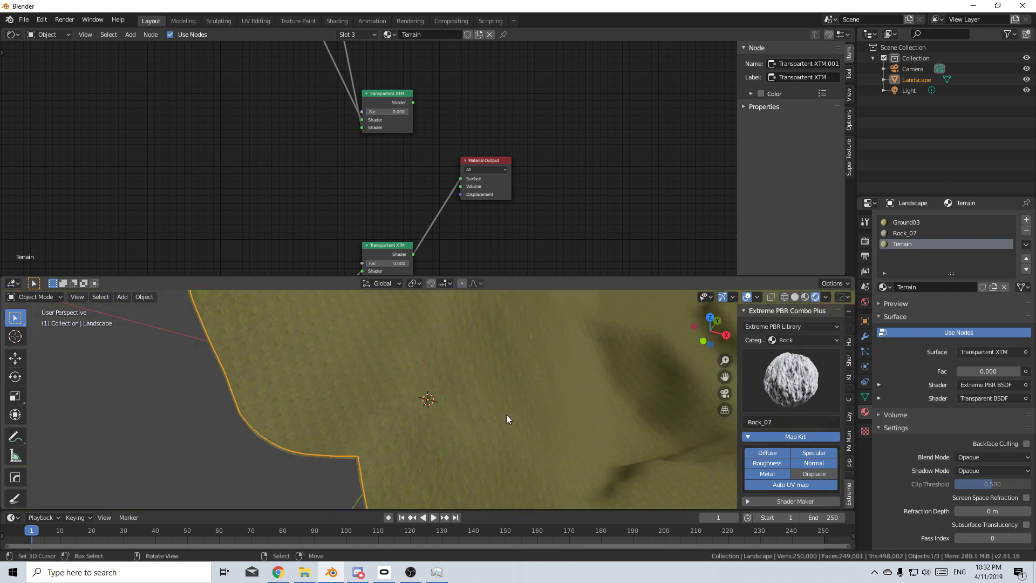
pyautogui.scroll(-8, 501, 413)
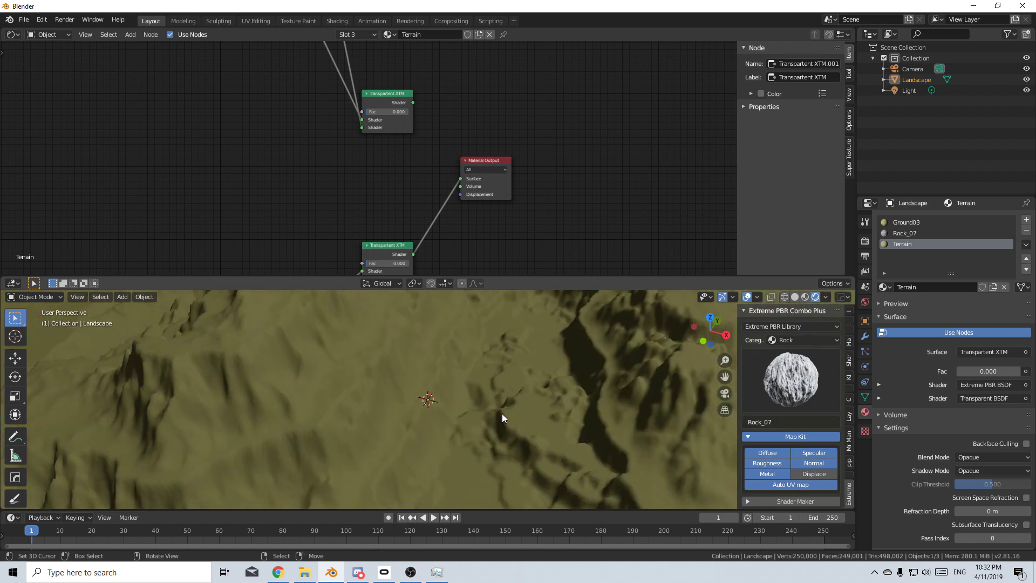
# Look at the landscape from the top view and split the viewport area to add an Image Editor beside it.
pyautogui.press('KP_7')
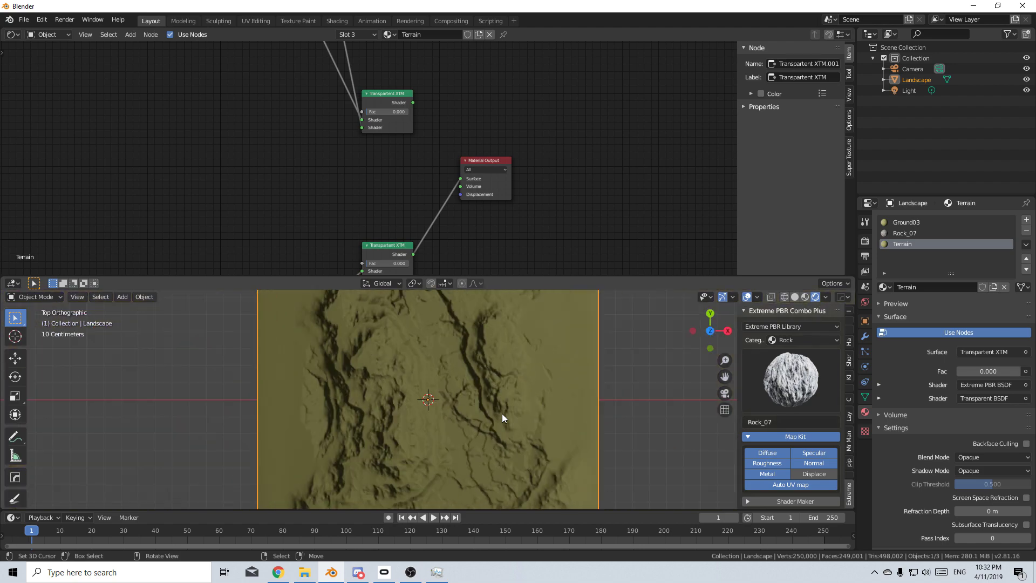
pyautogui.moveTo(3, 279); pyautogui.dragTo(300, 294)
pyautogui.click(13, 283)
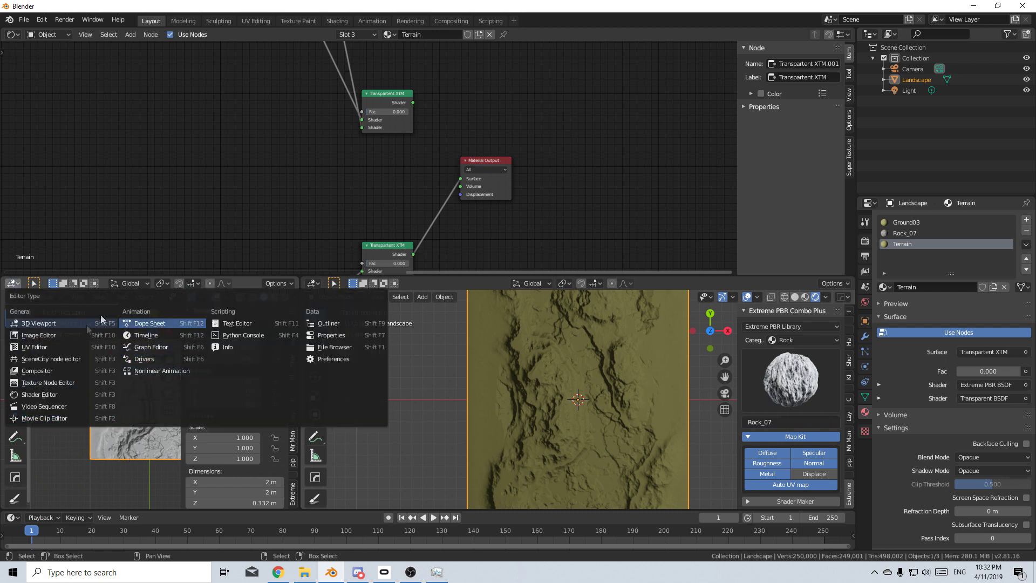
pyautogui.click(39, 335)
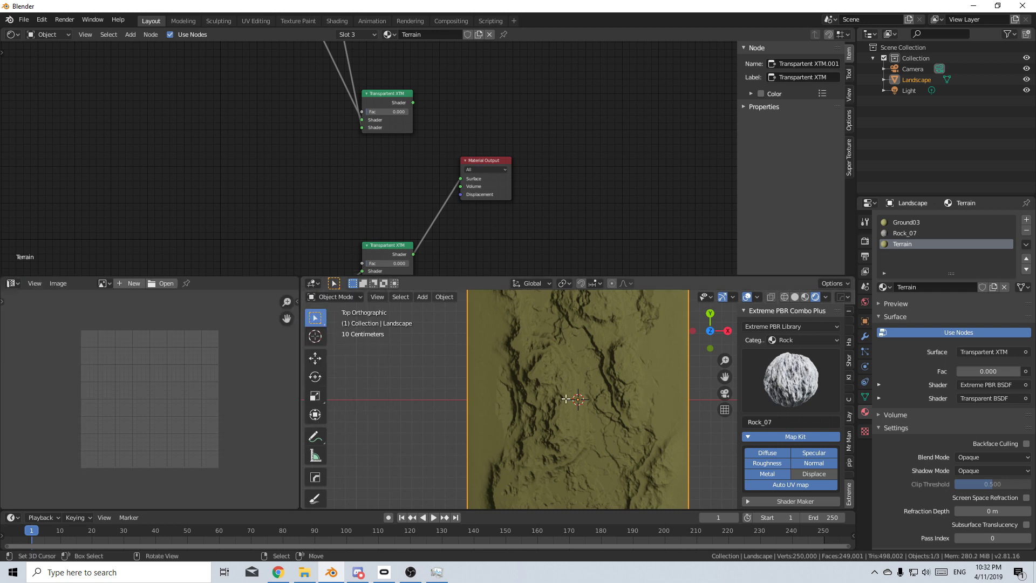
# Enter Edit Mode on the landscape and UV-map the whole mesh with Project from View (Bounds).
pyautogui.press('Tab')
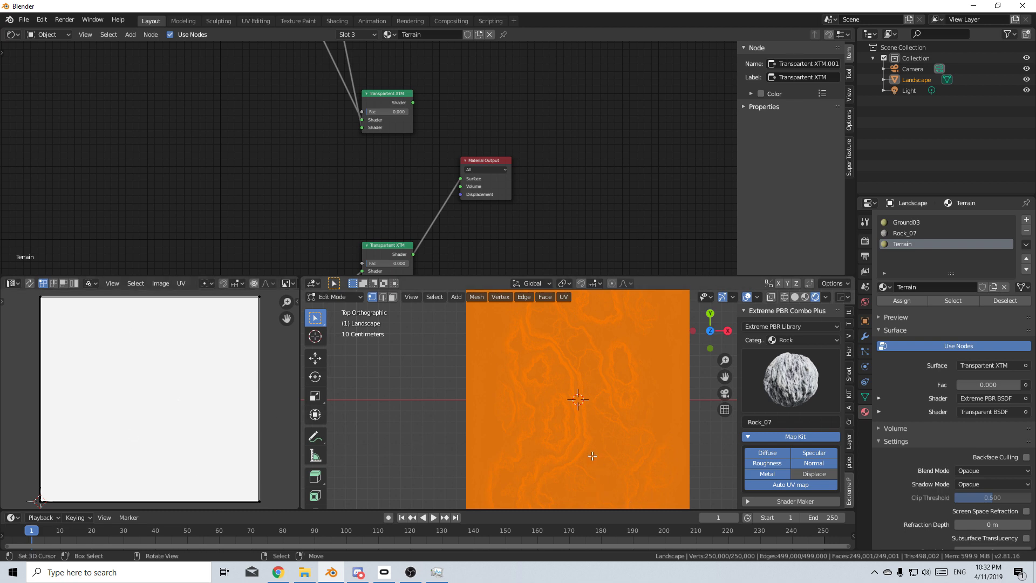
pyautogui.press('u')
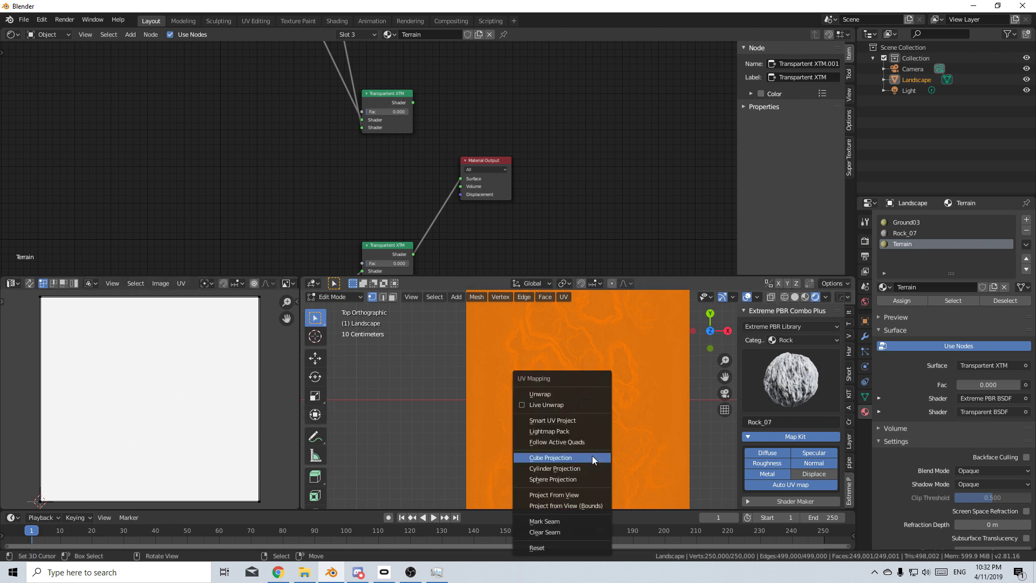
pyautogui.click(590, 504)
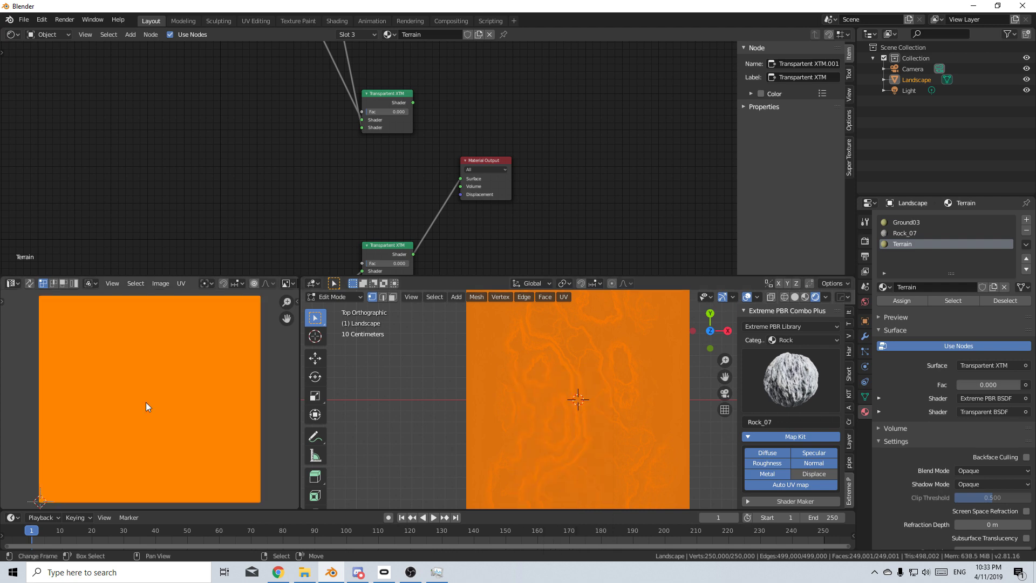
# Scale the landscape's UVs up far beyond the image bounds so the ground texture repeats many times.
pyautogui.press('s')
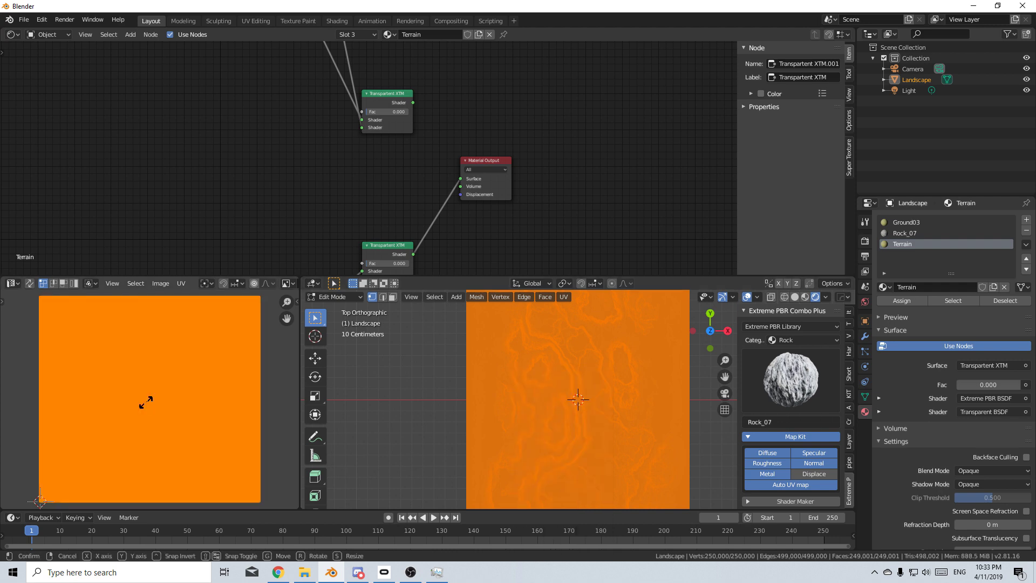
pyautogui.press('1')
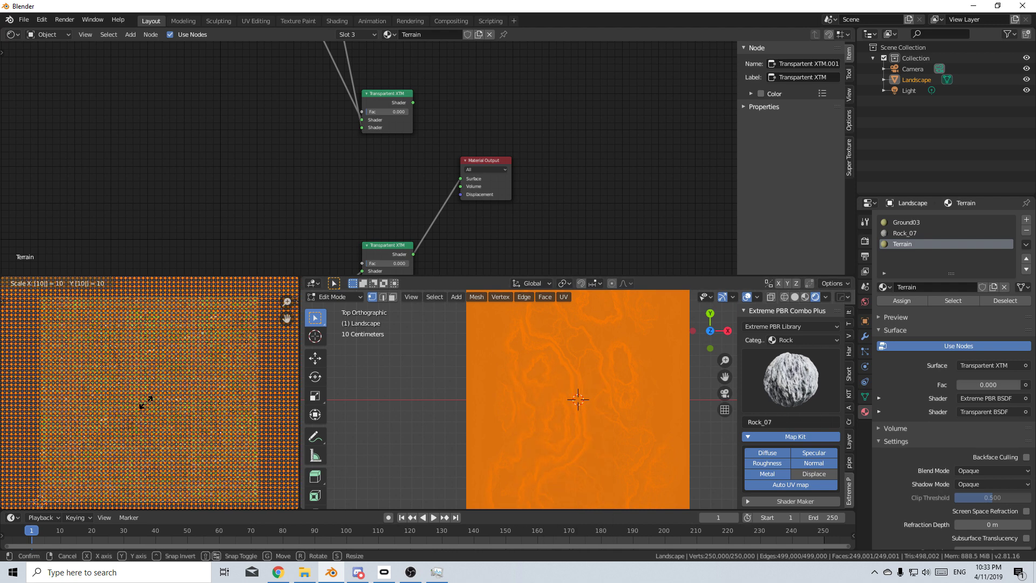
pyautogui.press('BackSpace')
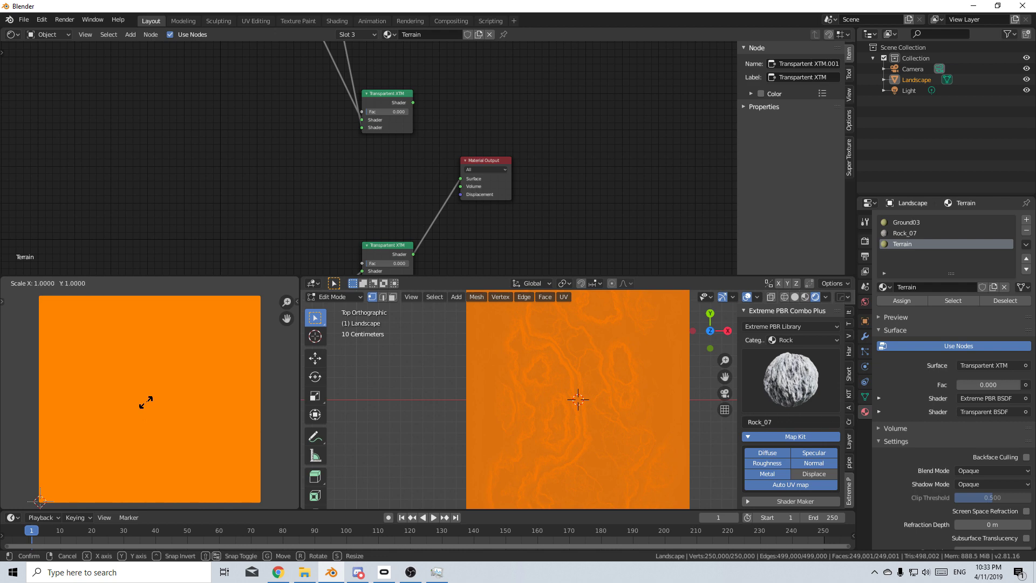
pyautogui.click(145, 402)
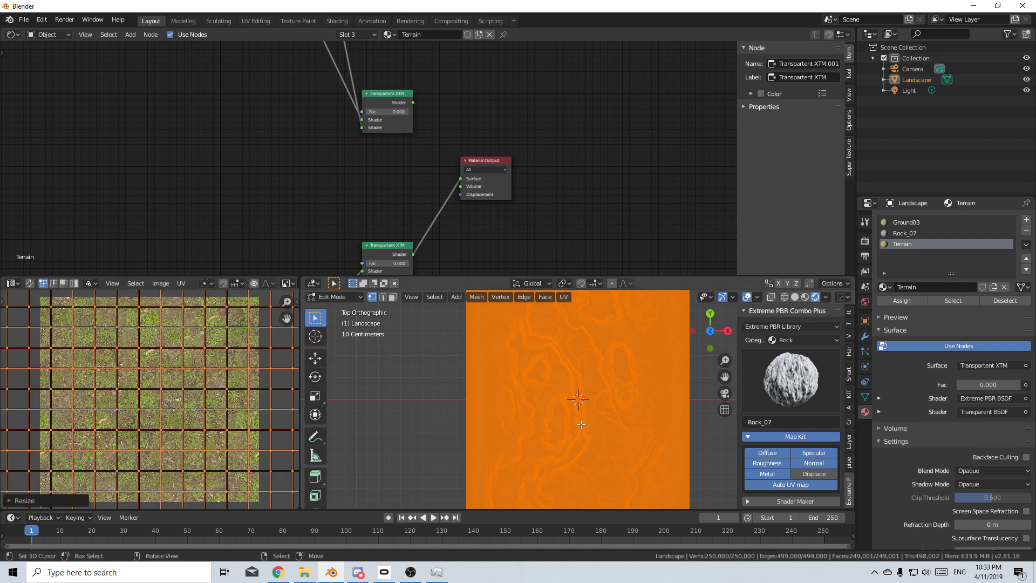
# Return to Object Mode and examine the ground texture's tiling on the landscape up close in rendered shading.
pyautogui.press('z')
pyautogui.click(598, 423)
pyautogui.moveTo(599, 423); pyautogui.dragTo(596, 417, button='middle')
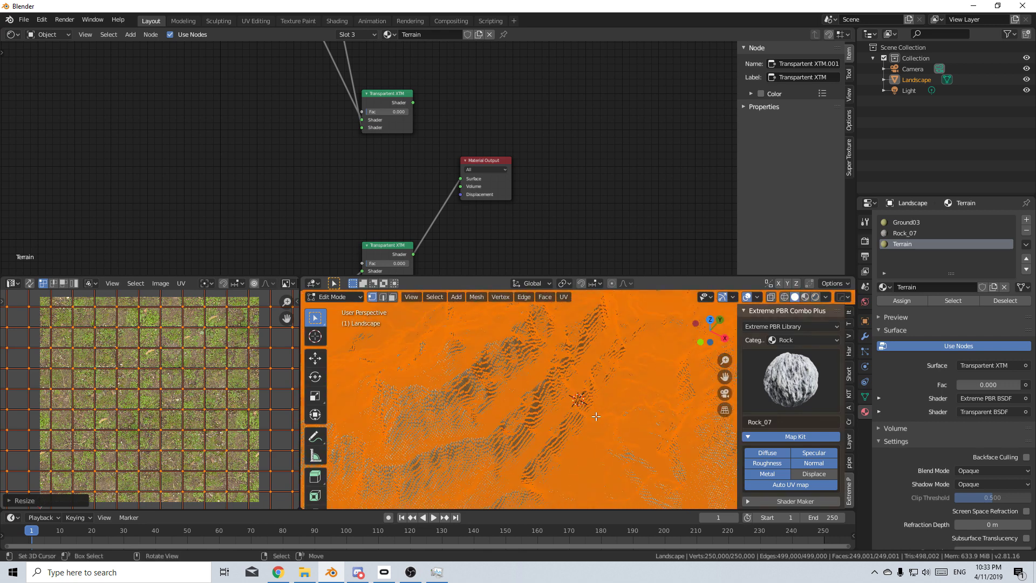
pyautogui.press('Tab')
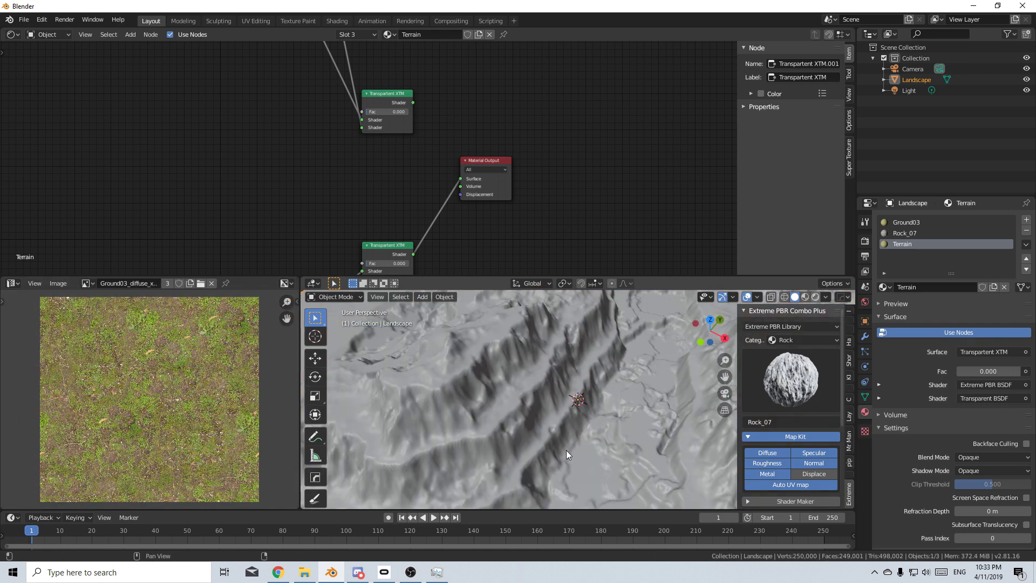
pyautogui.press('z')
pyautogui.click(564, 451)
pyautogui.moveTo(562, 448)
pyautogui.mouseDown(button='middle')
pyautogui.moveTo(580, 420)
pyautogui.moveTo(531, 435)
pyautogui.moveTo(575, 415)
pyautogui.moveTo(503, 437)
pyautogui.moveTo(509, 448)
pyautogui.moveTo(589, 436)
pyautogui.moveTo(619, 471)
pyautogui.mouseUp(button='middle')
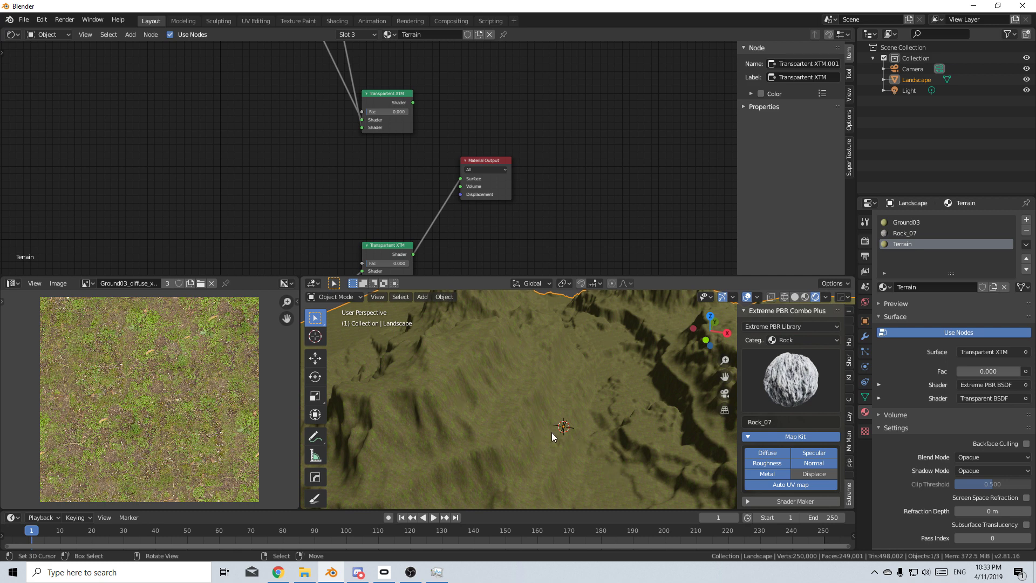
pyautogui.scroll(5, 507, 361)
pyautogui.moveTo(577, 378); pyautogui.dragTo(493, 389, button='middle')
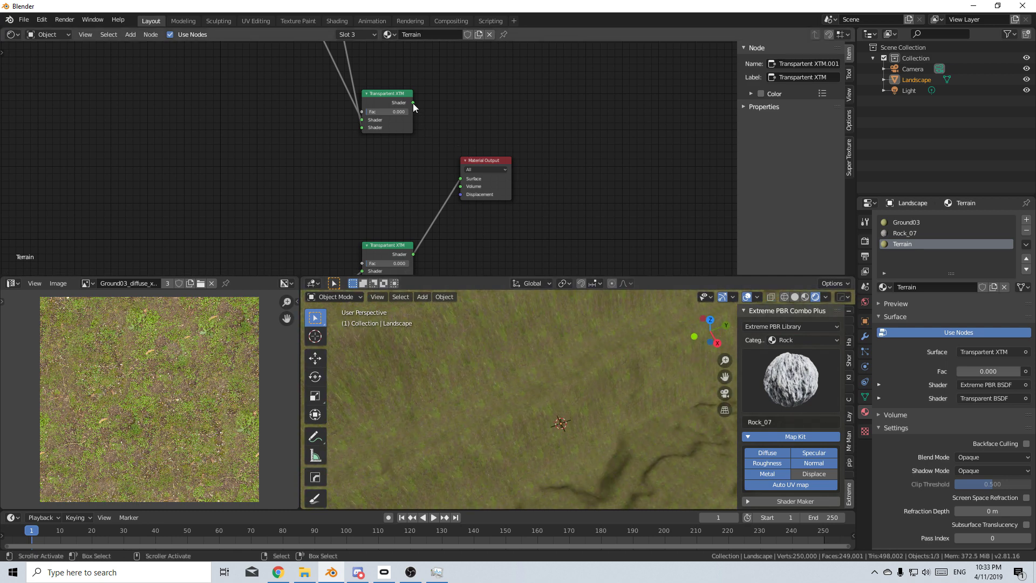
# Connect the Rock_07 Transparent XTM output to the Material Output's Surface and assign the Terrain material to the whole landscape mesh.
pyautogui.moveTo(413, 103); pyautogui.dragTo(461, 179)
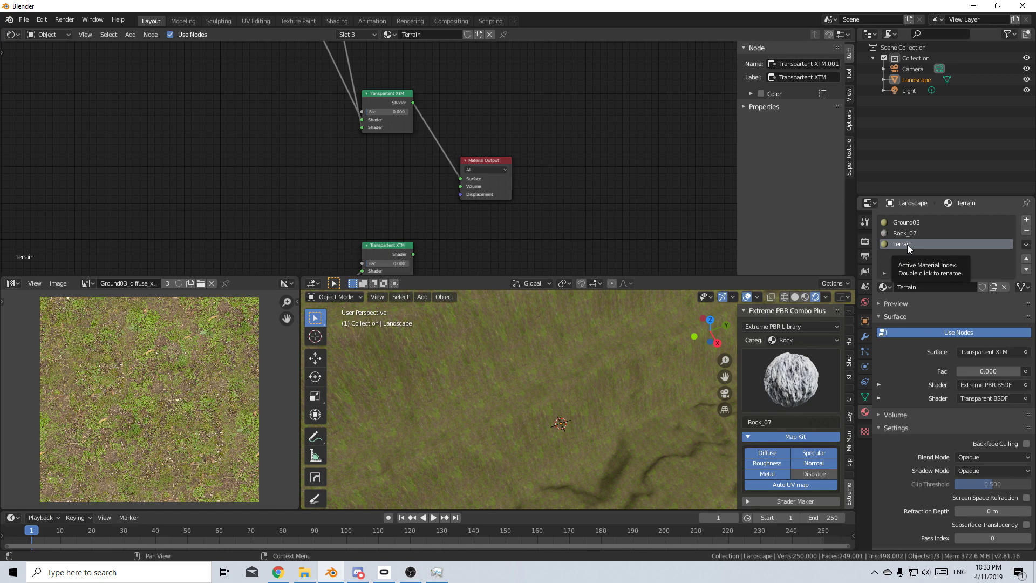
pyautogui.press('Tab')
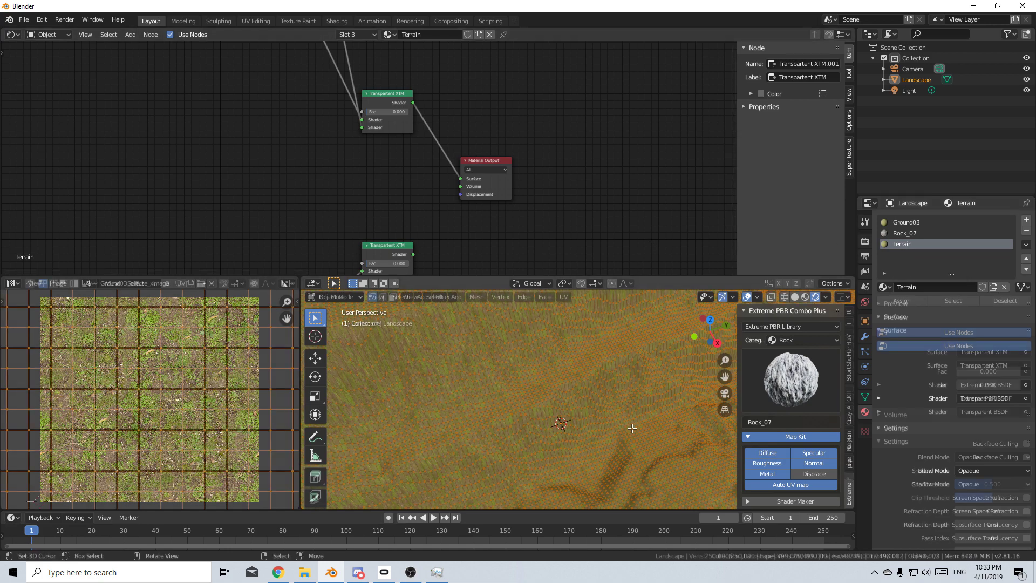
pyautogui.click(892, 303)
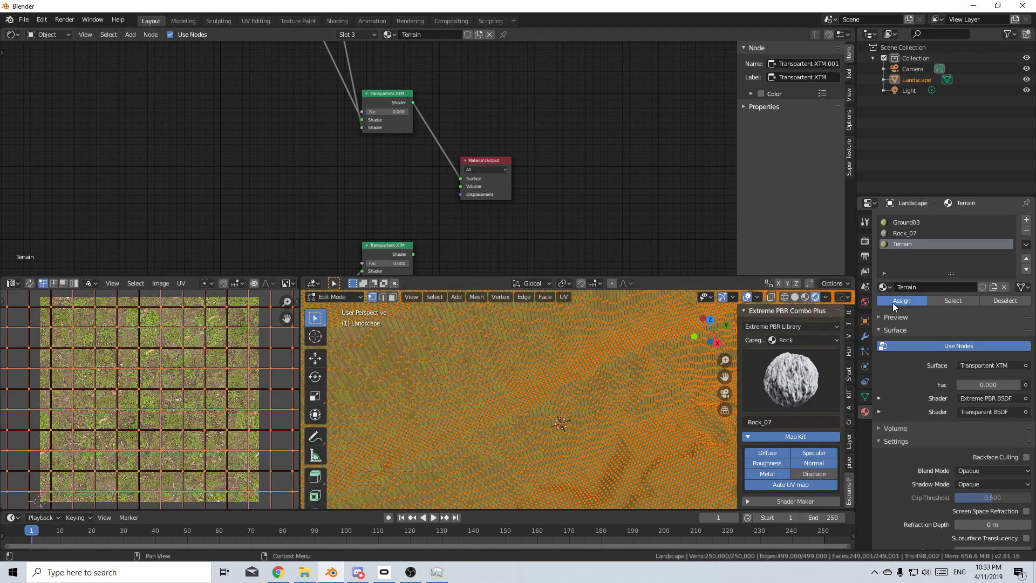
pyautogui.press('Tab')
pyautogui.moveTo(445, 403); pyautogui.dragTo(557, 419, button='middle')
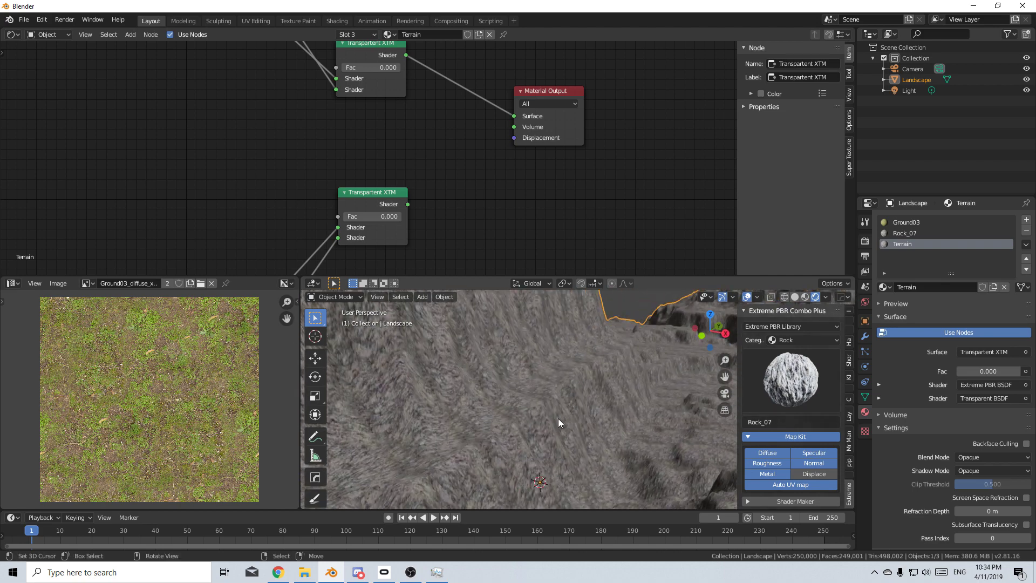
pyautogui.scroll(-2, 557, 418)
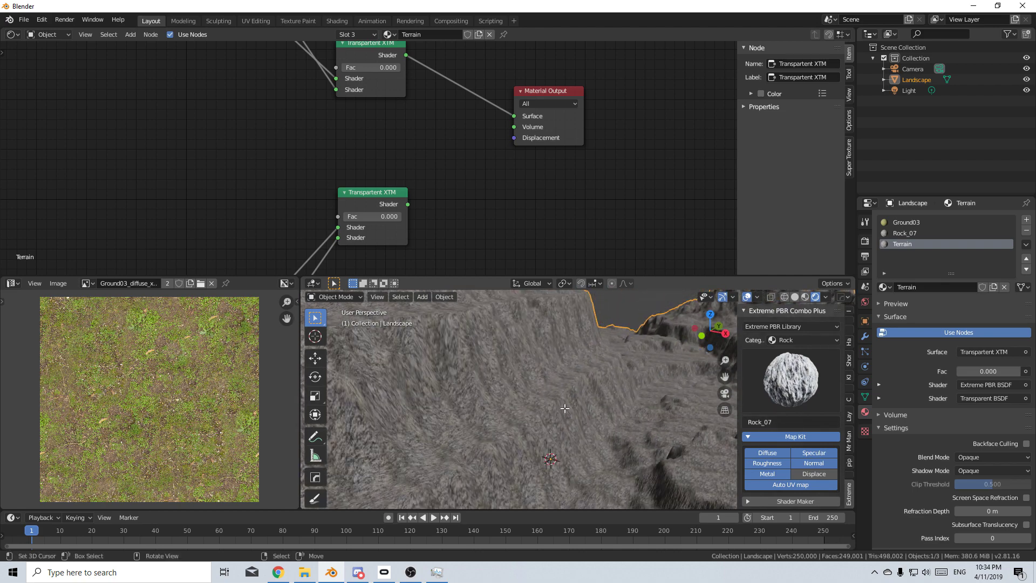
# Scale all of the landscape's UVs by 0.5 in Edit Mode, and return to Object Mode to check the rock texture.
pyautogui.press('Tab')
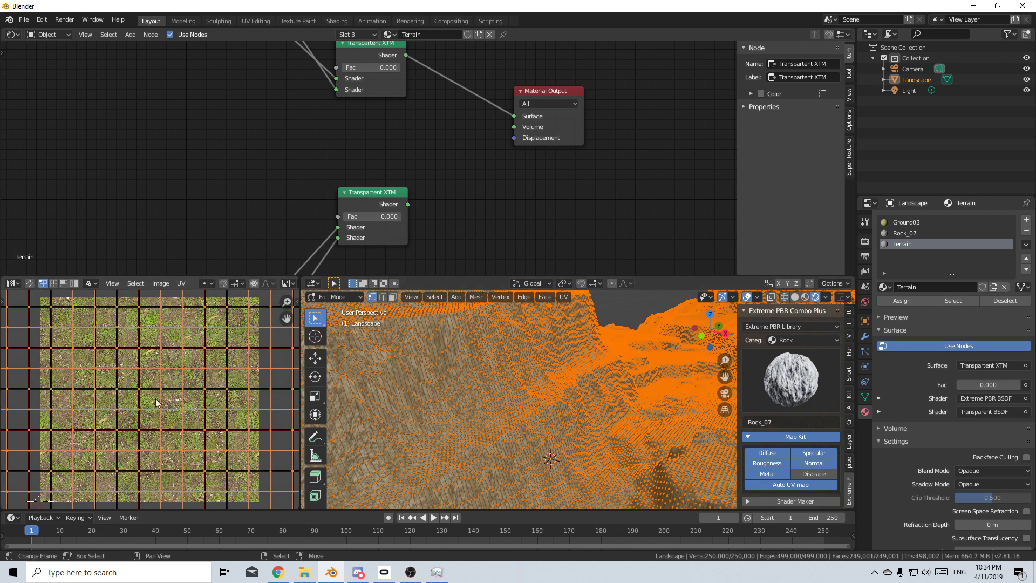
pyautogui.press('g')
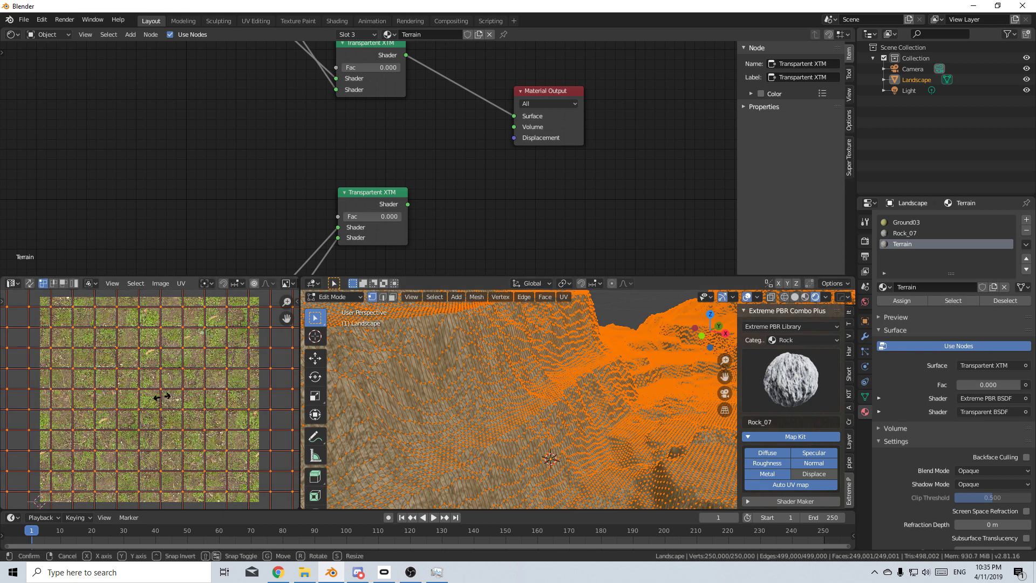
pyautogui.write('s')
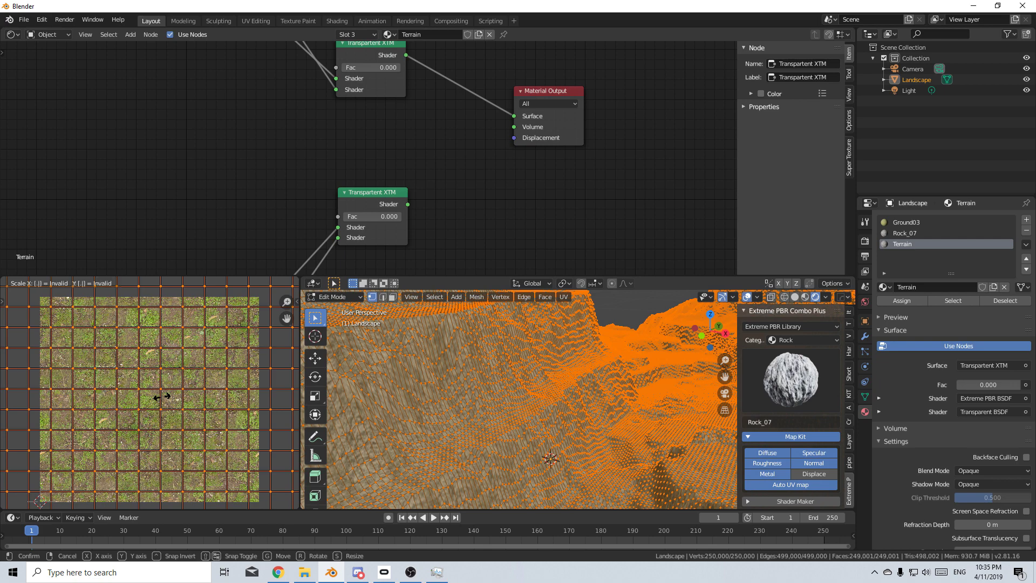
pyautogui.write('.5')
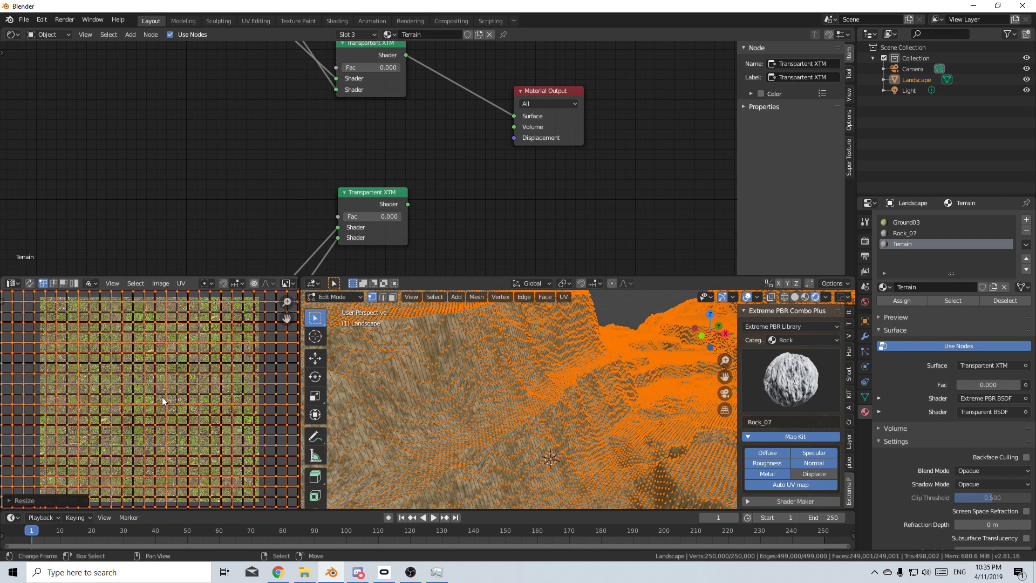
pyautogui.press('Tab')
pyautogui.moveTo(524, 444)
pyautogui.mouseDown(button='middle')
pyautogui.moveTo(565, 452)
pyautogui.moveTo(518, 450)
pyautogui.mouseUp(button='middle')
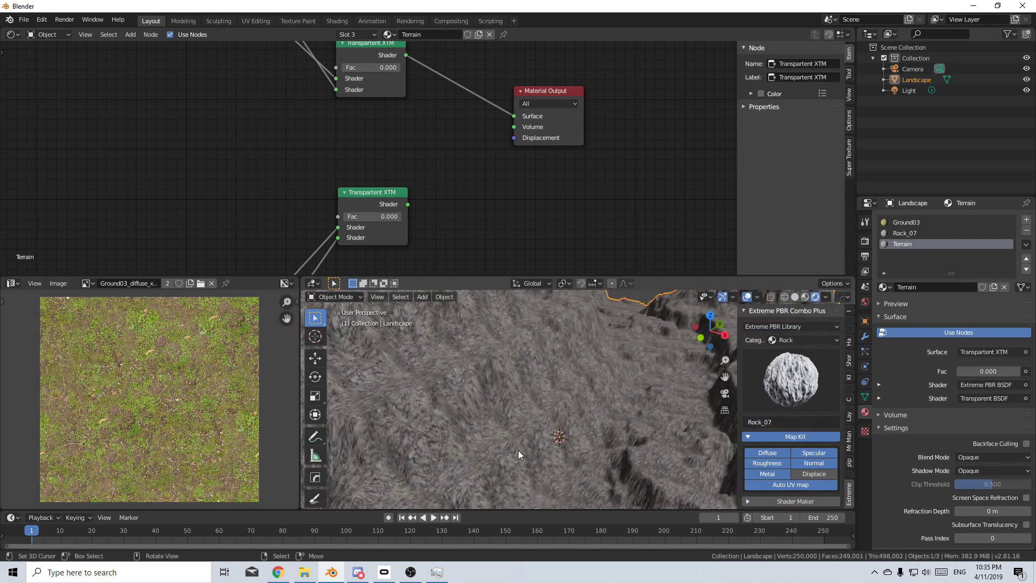
# Insert a Mix Shader between the Rock_07 Transparent XTM and Material Output, and connect the Ground03 Transparent XTM to its second Shader input.
pyautogui.moveTo(459, 218); pyautogui.dragTo(479, 252, button='middle')
pyautogui.moveTo(563, 126); pyautogui.dragTo(589, 140)
pyautogui.hotkey('shift', 'a')
pyautogui.click(436, 207)
pyautogui.write('mix')
pyautogui.press('Return')
pyautogui.click(436, 208)
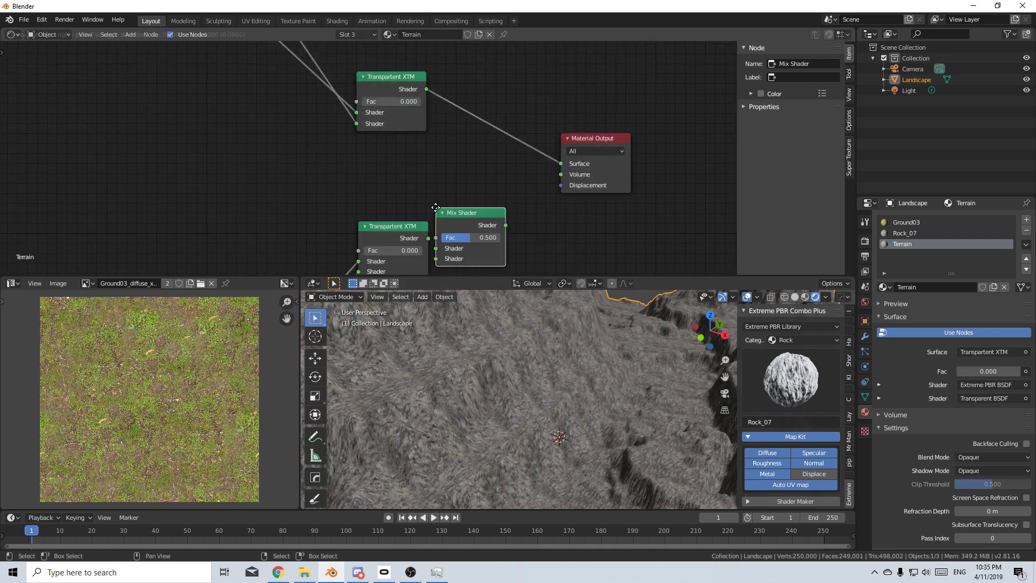
pyautogui.click(482, 138)
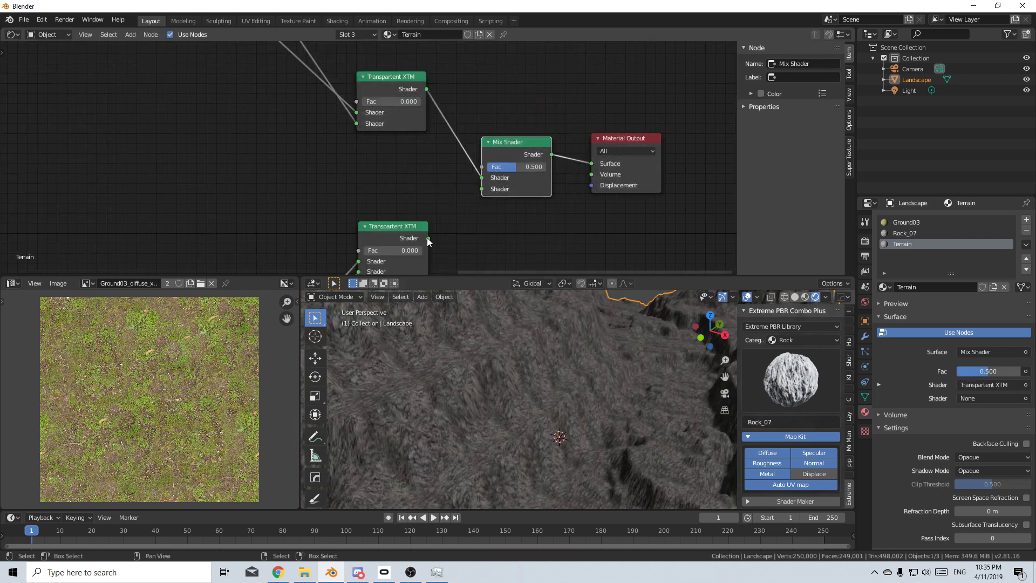
pyautogui.moveTo(428, 238); pyautogui.dragTo(481, 190)
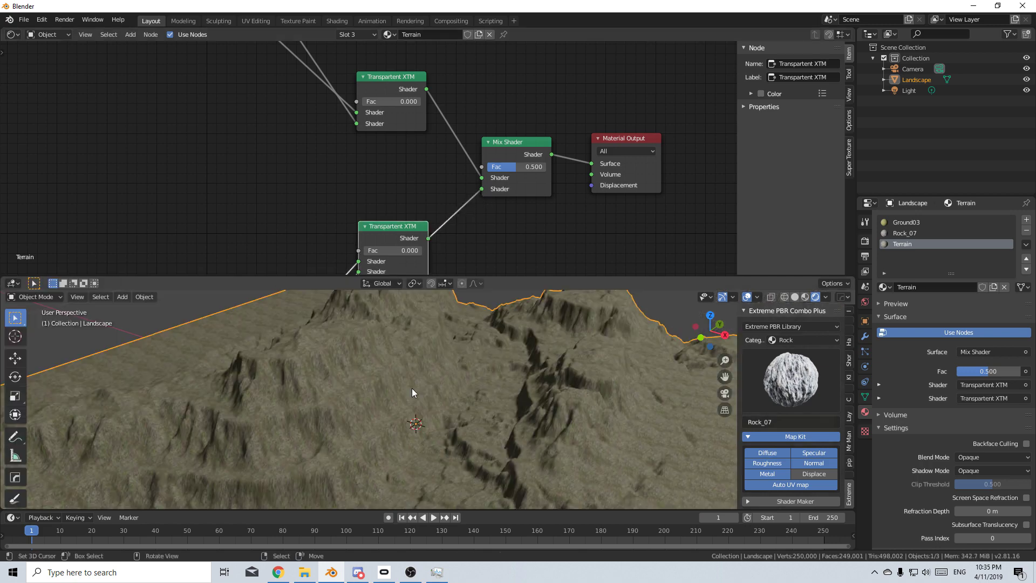
pyautogui.moveTo(412, 388)
pyautogui.mouseDown(button='middle')
pyautogui.moveTo(432, 369)
pyautogui.moveTo(429, 390)
pyautogui.mouseUp(button='middle')
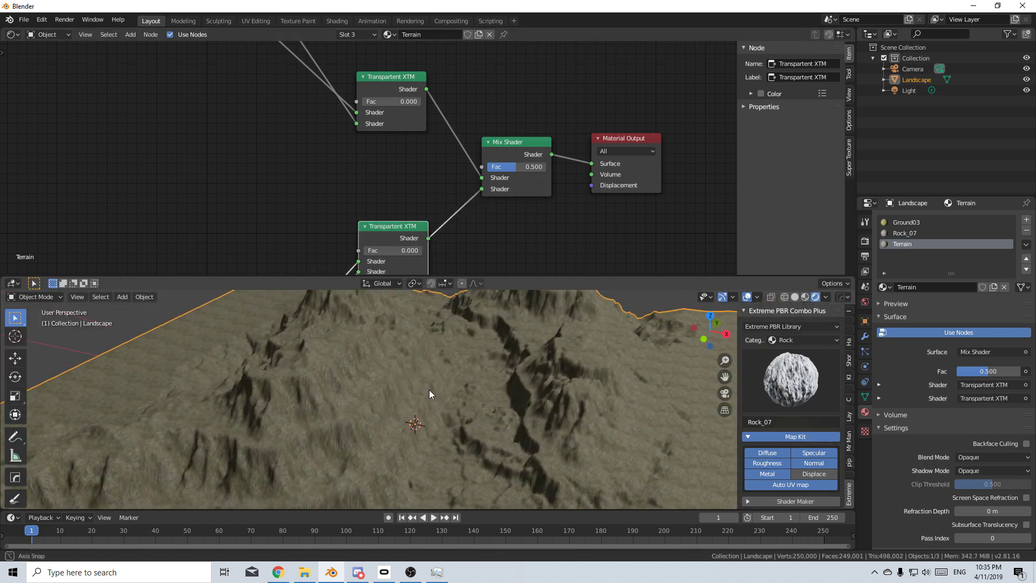
# Add a Geometry node in the empty space before the two Transparent XTM nodes.
pyautogui.scroll(1, 454, 189)
pyautogui.moveTo(454, 189); pyautogui.dragTo(561, 144, button='middle')
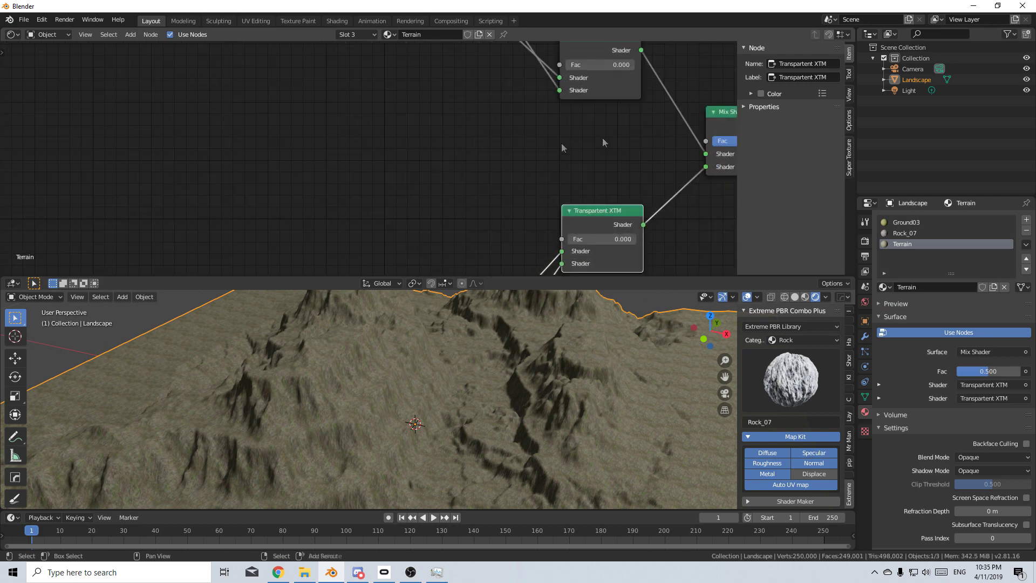
pyautogui.moveTo(500, 193); pyautogui.dragTo(362, 235, button='middle')
pyautogui.hotkey('shift', 'a')
pyautogui.click(237, 193)
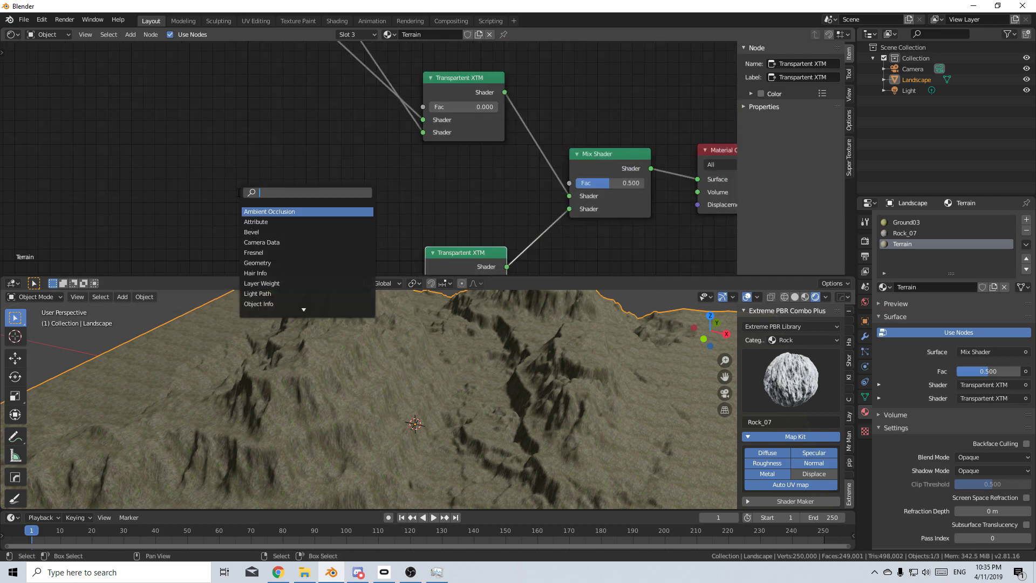
pyautogui.write('ge')
pyautogui.press('Return')
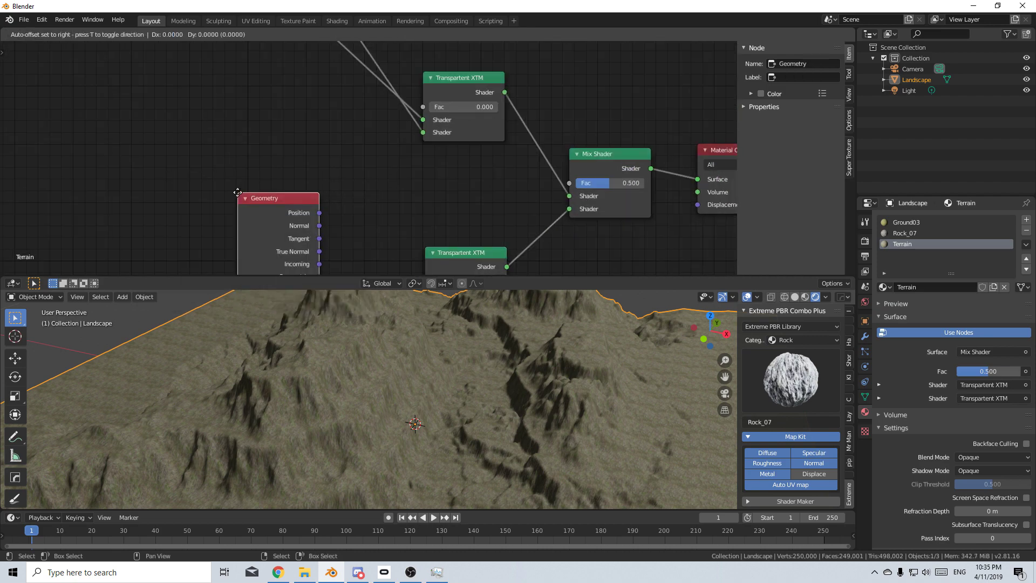
pyautogui.click(170, 173)
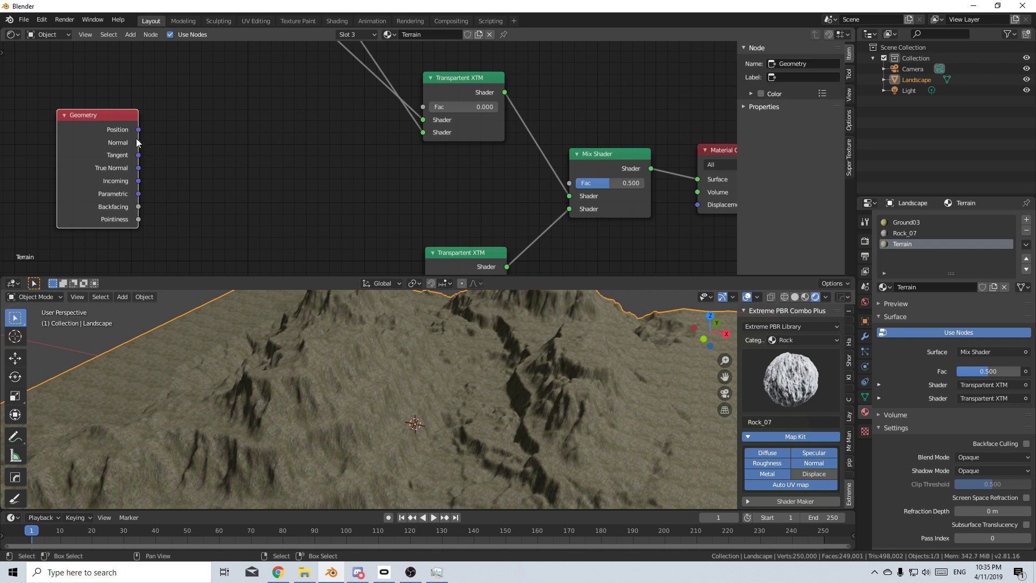
# Add a Separate XYZ node beside the Geometry node and connect the Geometry Normal output to its Vector input.
pyautogui.hotkey('shift', 'a')
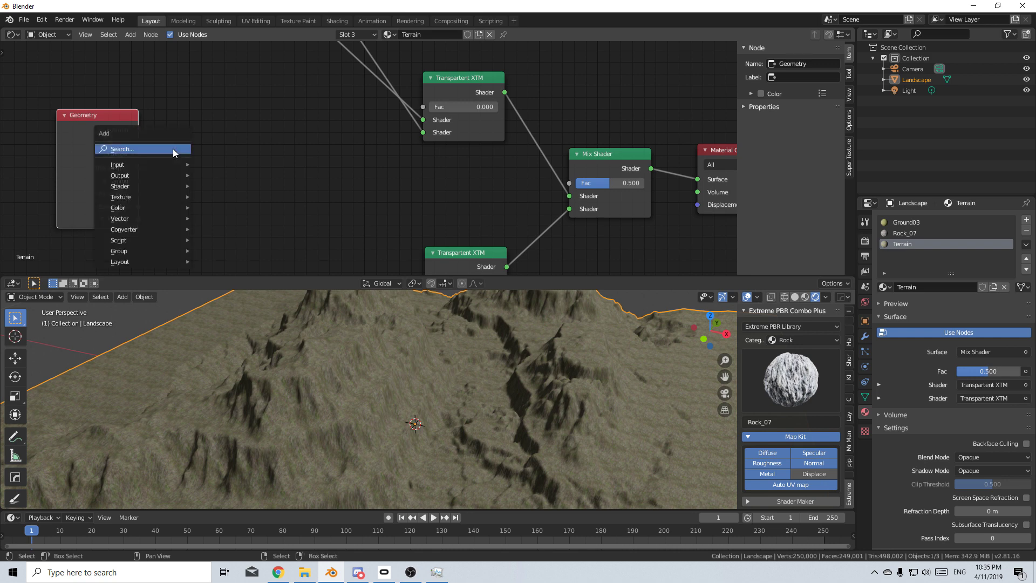
pyautogui.click(173, 148)
pyautogui.write('sep')
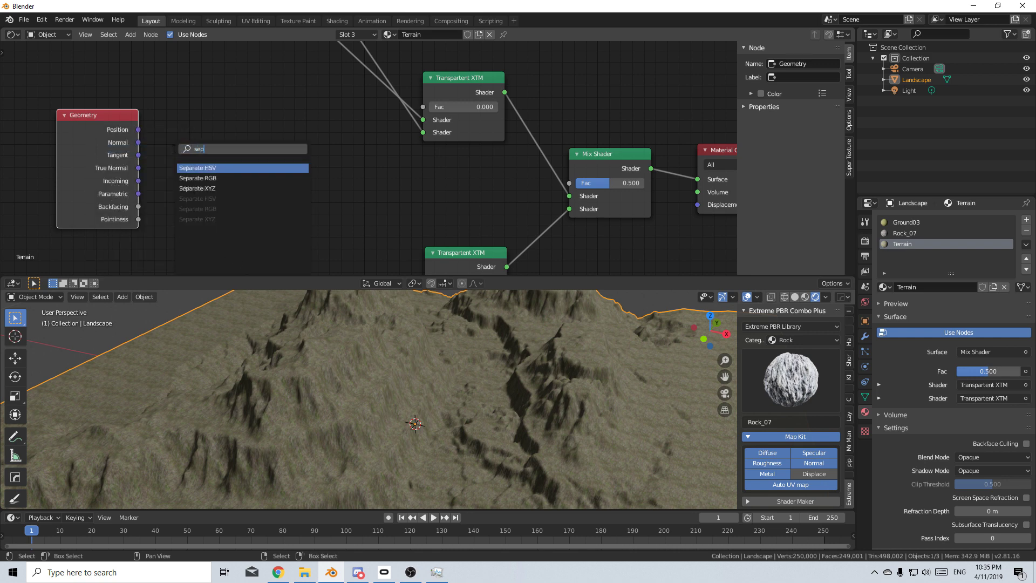
pyautogui.press('Down')
pyautogui.press('Down')
pyautogui.press('Return')
pyautogui.click(175, 127)
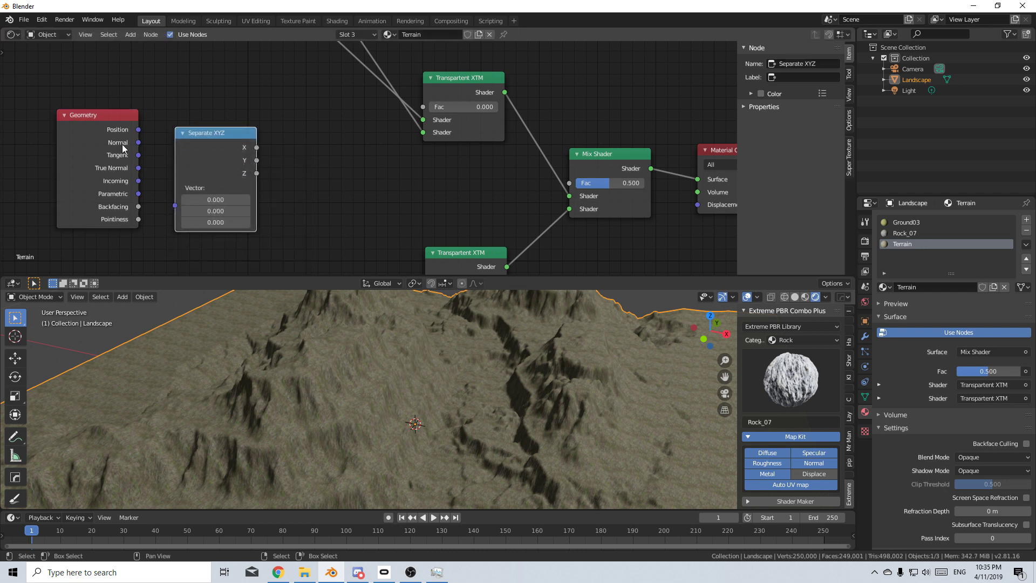
pyautogui.moveTo(138, 143); pyautogui.dragTo(175, 206)
# Add a ColorRamp node, feed its Fac from the Separate XYZ Z output, and connect its Color to the Mix Shader's Fac.
pyautogui.hotkey('shift', 'a')
pyautogui.click(312, 195)
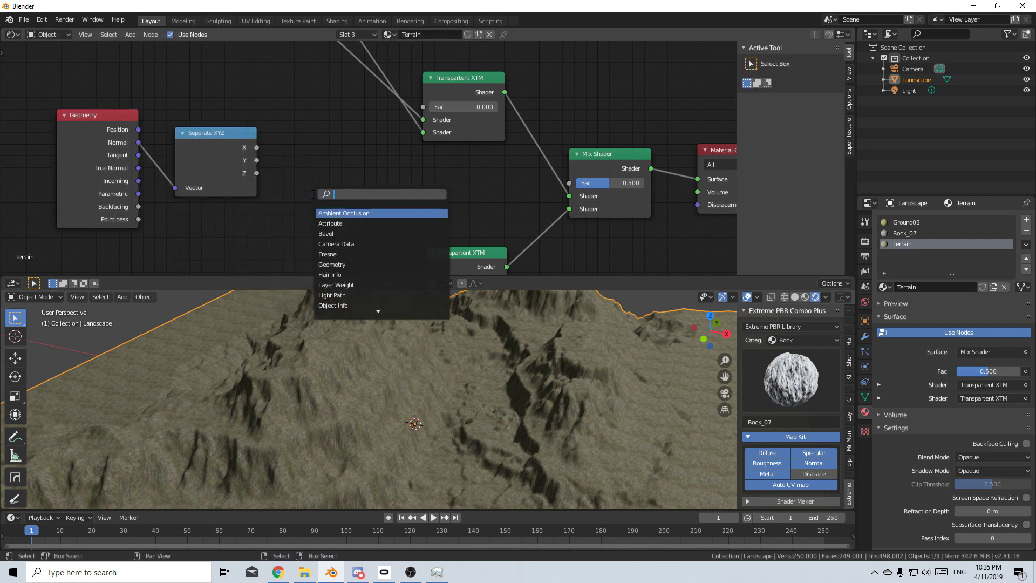
pyautogui.write('color ramp')
pyautogui.press('Return')
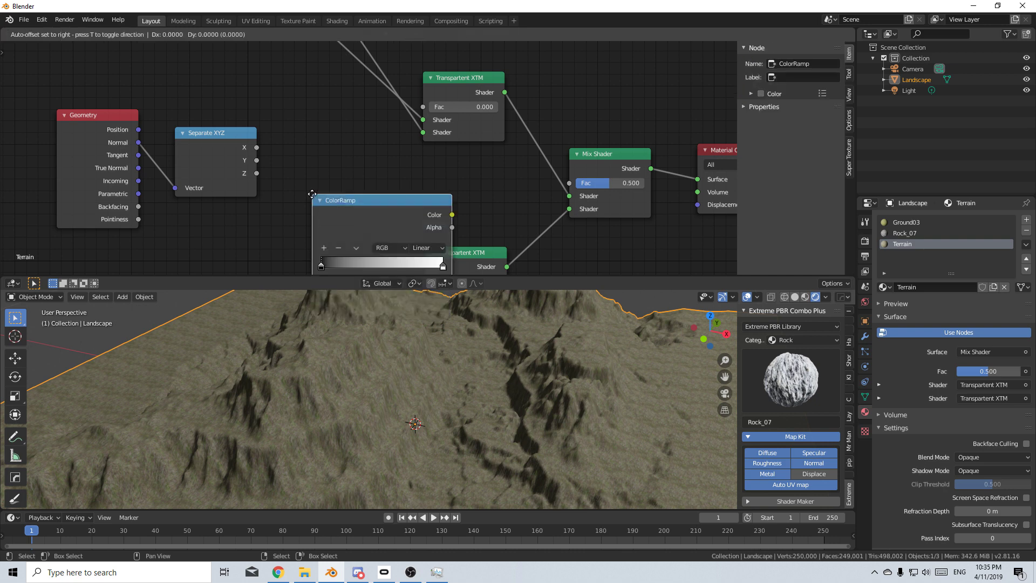
pyautogui.click(275, 125)
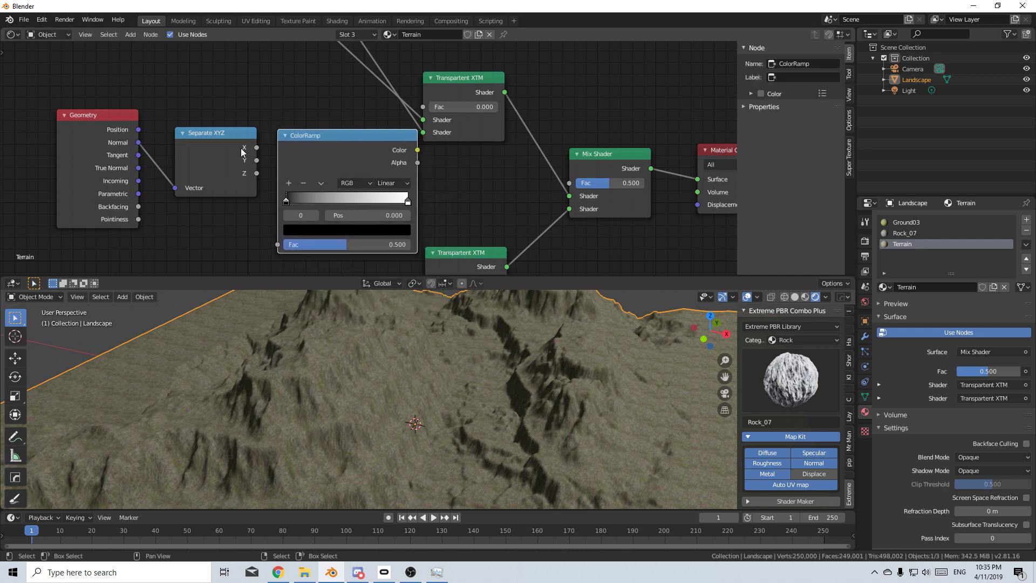
pyautogui.moveTo(258, 172); pyautogui.dragTo(277, 244)
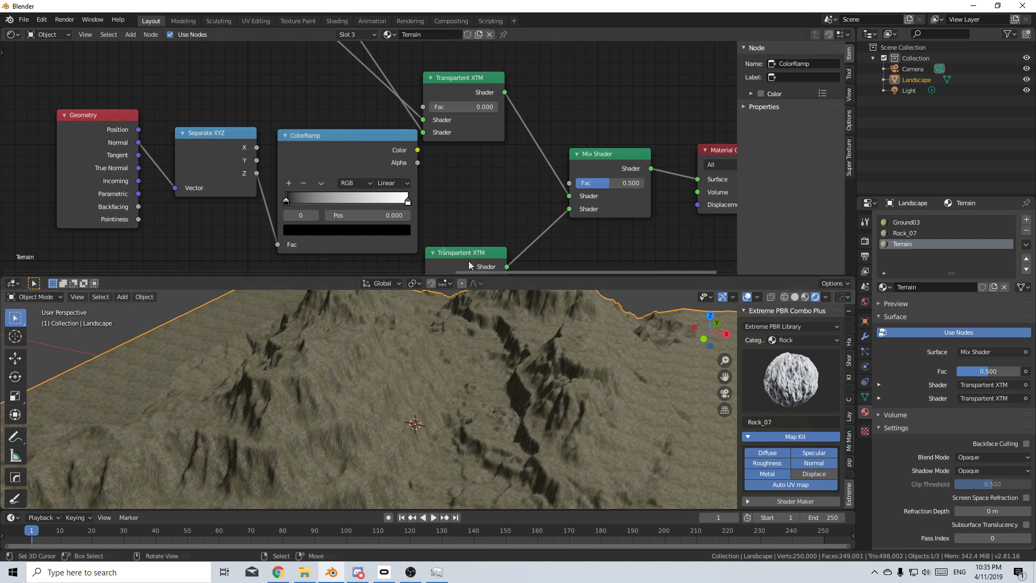
pyautogui.moveTo(418, 150)
pyautogui.mouseDown()
pyautogui.moveTo(550, 192)
pyautogui.moveTo(579, 189)
pyautogui.mouseUp()
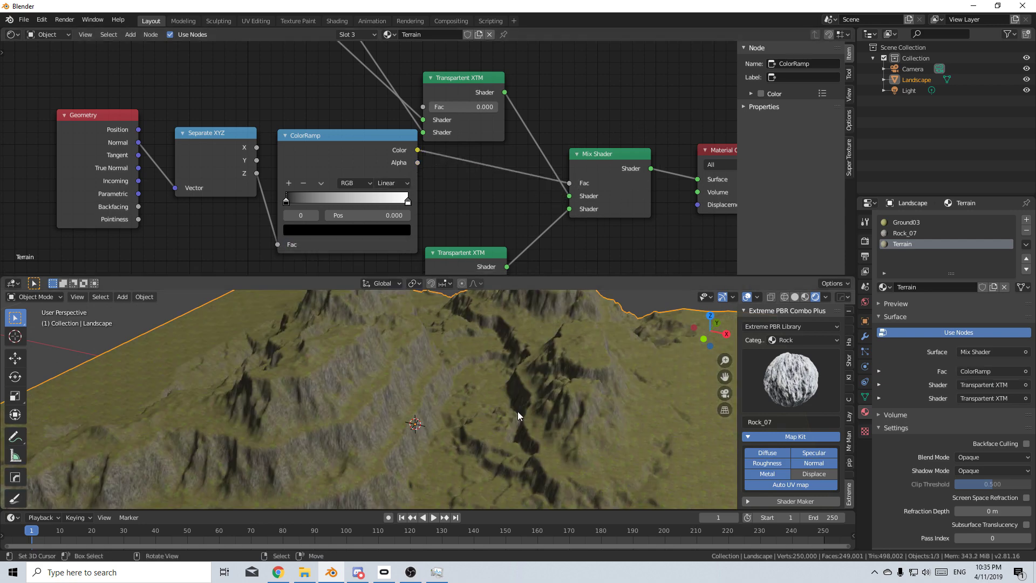
# Sharpen the rock-to-grass transition by moving the ColorRamp's black stop to just before the middle and its white stop to about 0.718.
pyautogui.scroll(5, 425, 422)
pyautogui.moveTo(425, 421); pyautogui.dragTo(481, 380, button='middle')
pyautogui.moveTo(294, 425); pyautogui.dragTo(227, 394, button='middle')
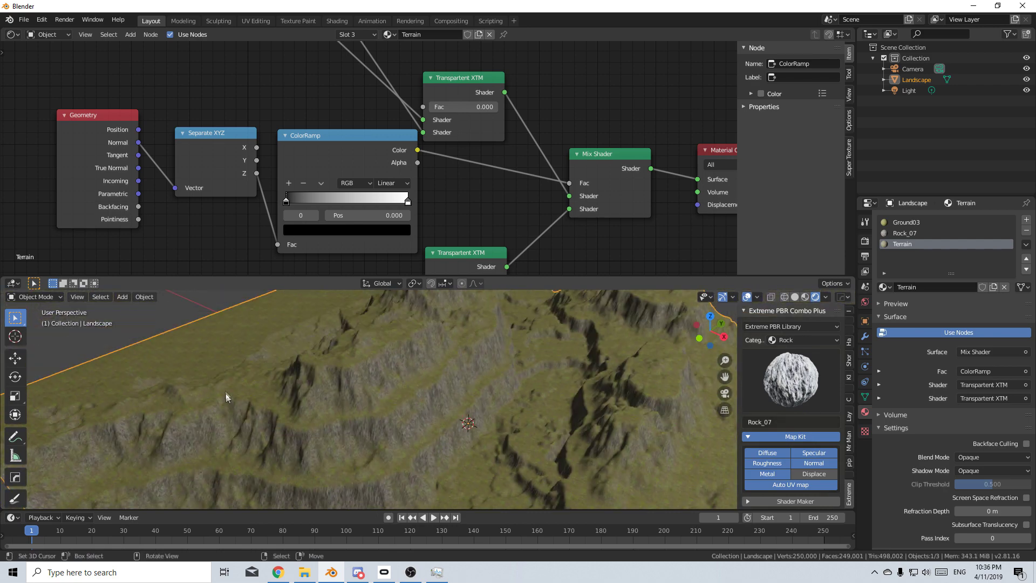
pyautogui.moveTo(408, 382); pyautogui.dragTo(352, 368, button='middle')
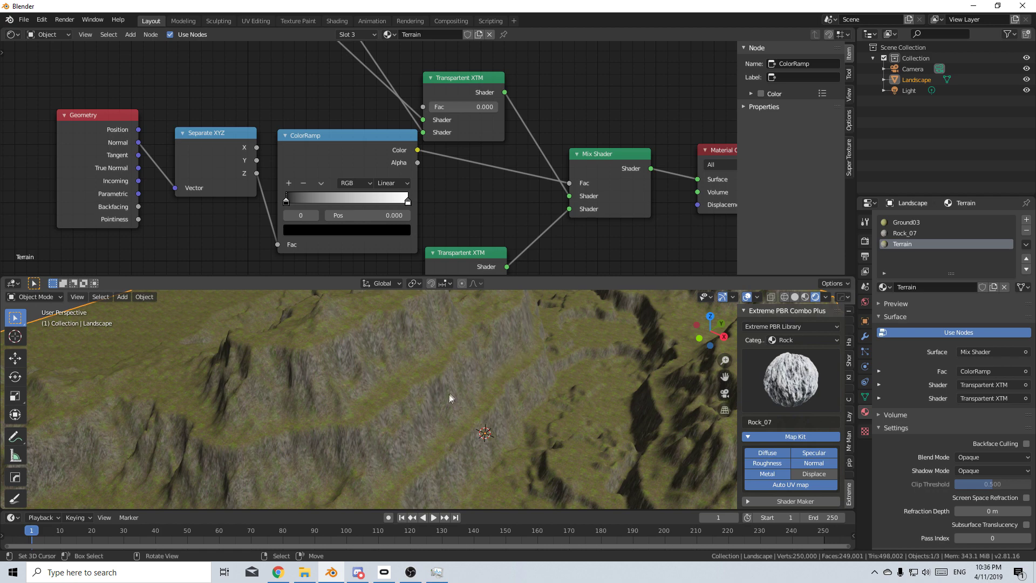
pyautogui.moveTo(486, 452); pyautogui.dragTo(432, 410, button='middle')
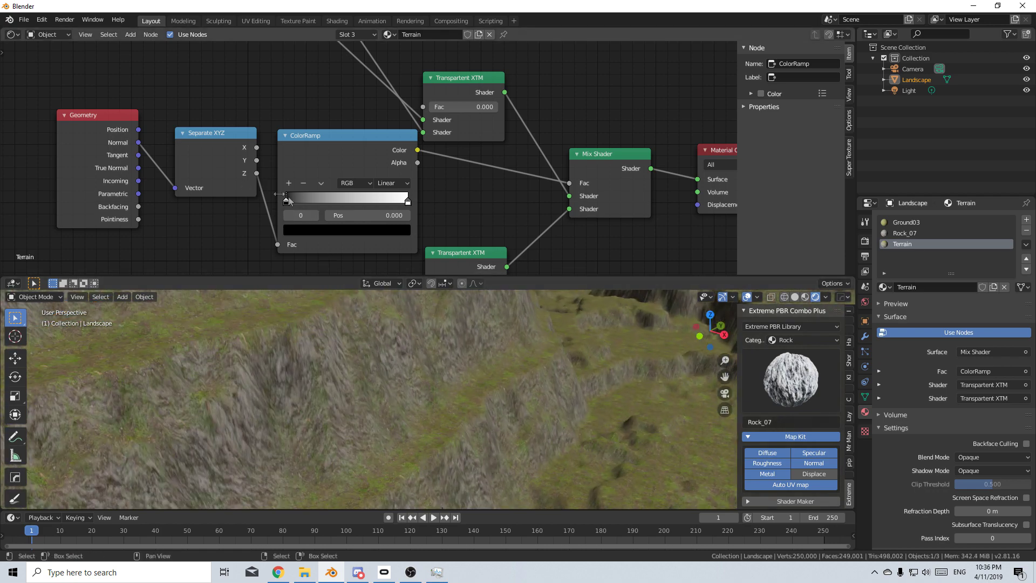
pyautogui.moveTo(288, 204); pyautogui.dragTo(344, 205)
pyautogui.moveTo(407, 199); pyautogui.dragTo(370, 206)
pyautogui.moveTo(438, 371); pyautogui.dragTo(408, 375, button='middle')
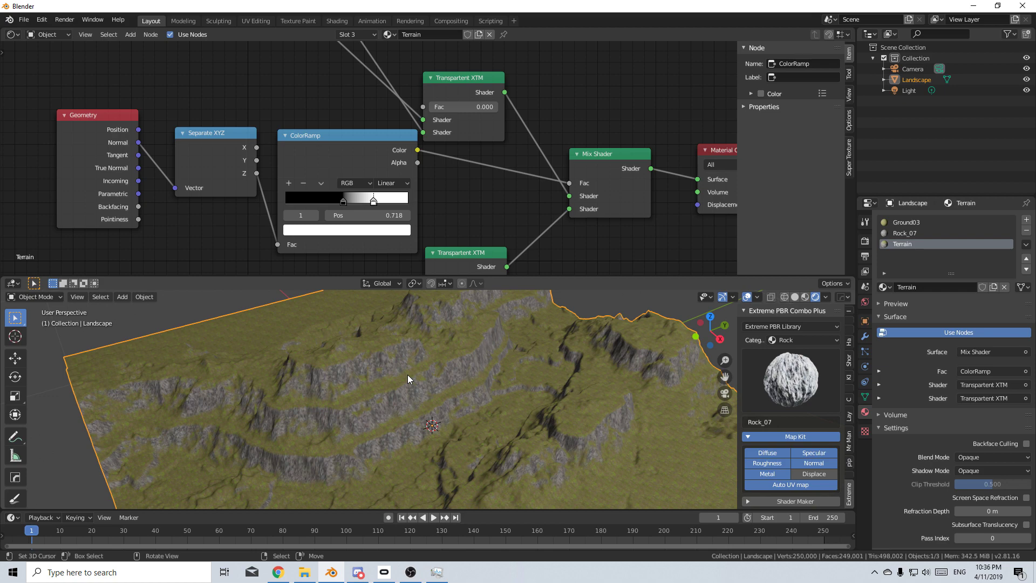
pyautogui.scroll(4, 407, 374)
pyautogui.moveTo(407, 374); pyautogui.dragTo(484, 398, button='middle')
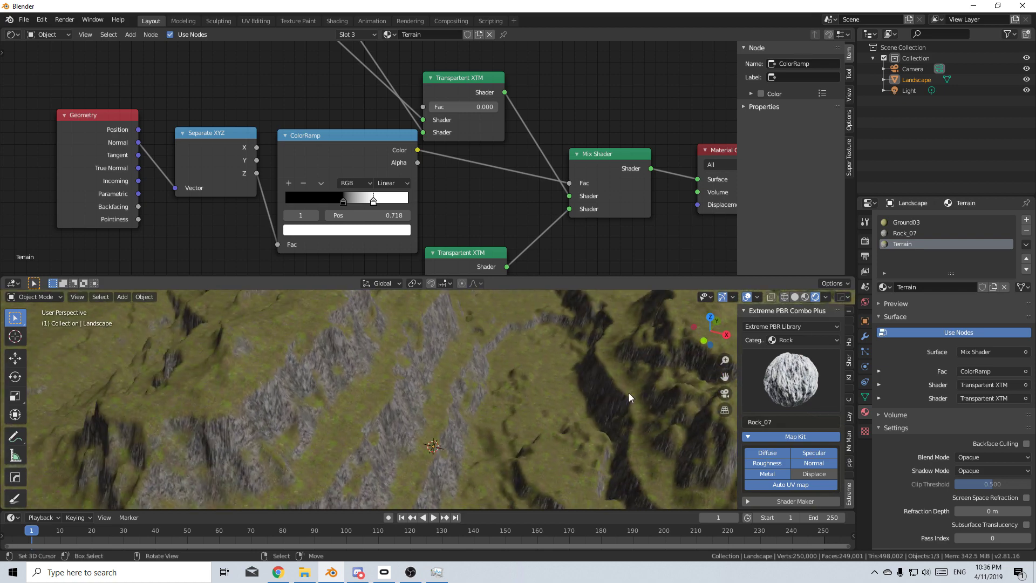
pyautogui.scroll(-2, 600, 380)
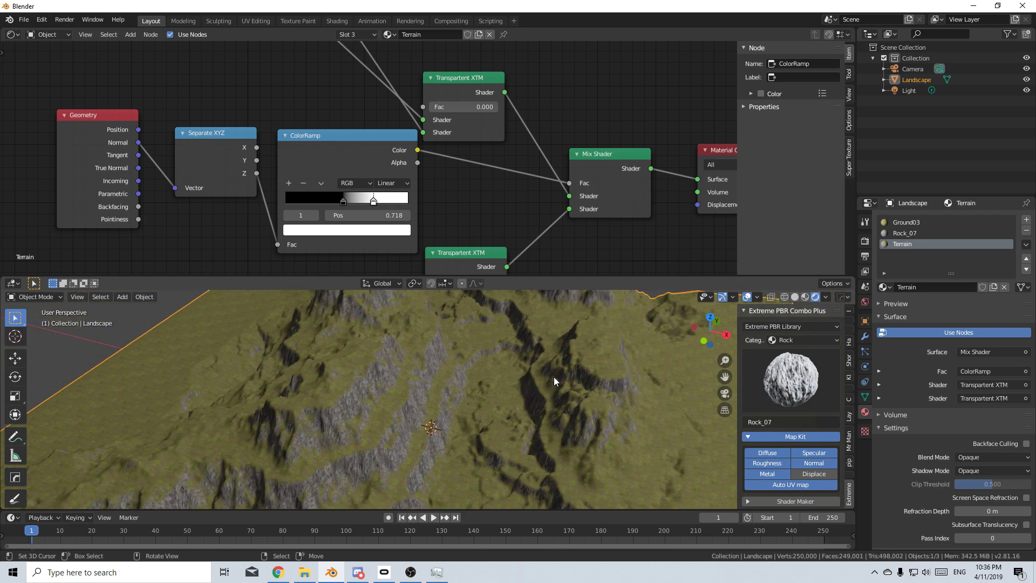
pyautogui.moveTo(552, 377); pyautogui.dragTo(384, 356, button='middle')
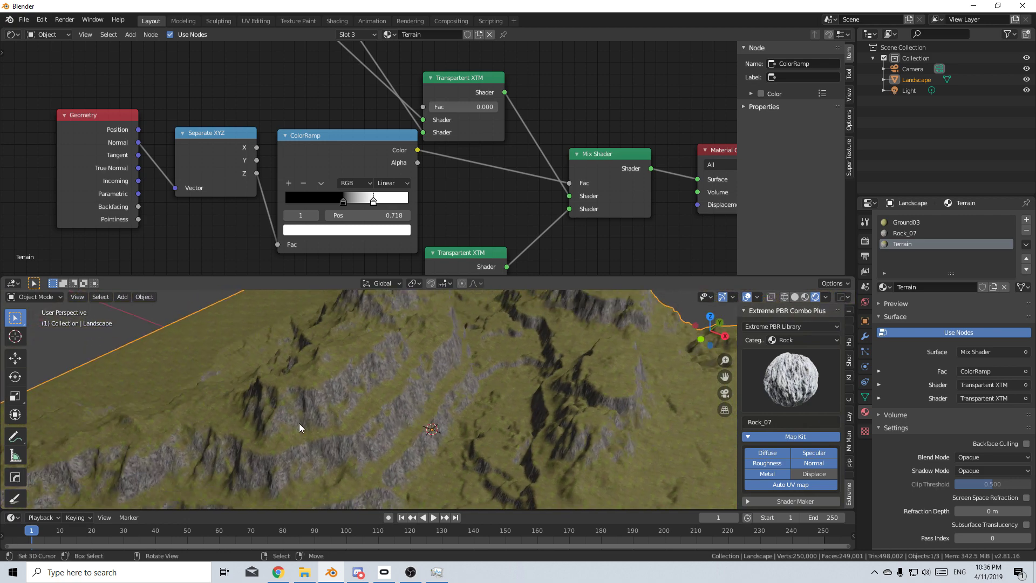